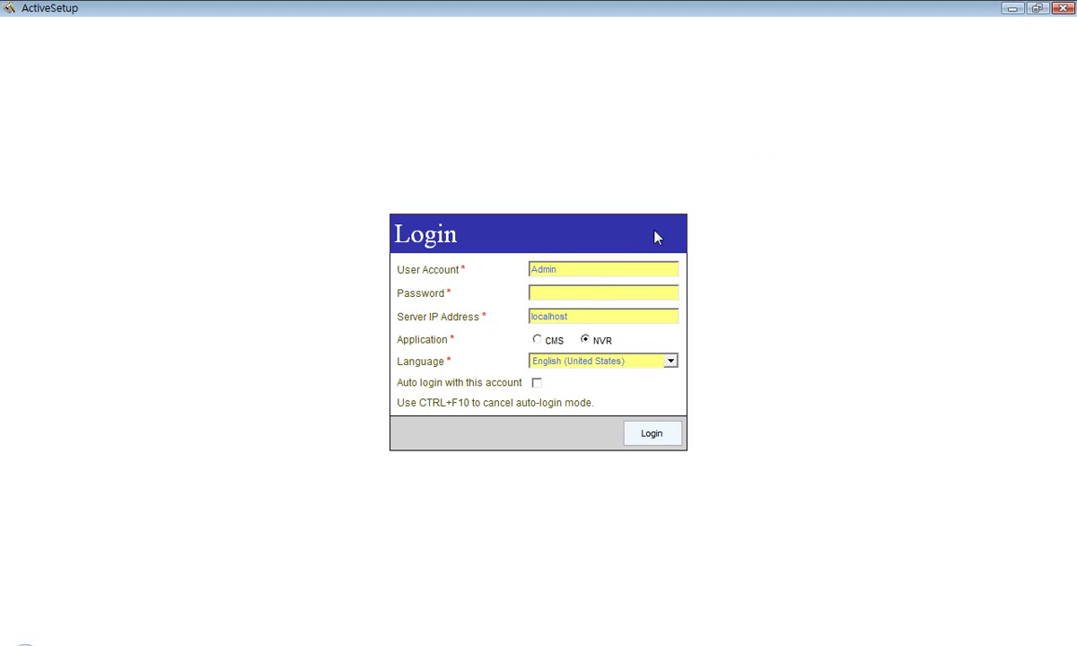
- Log in to the NVR with the password and choose Manual camera addition to open the channel form
{"action": "left_click", "coordinate": [577, 295]}
{"action": "type", "text": "123456"}
{"action": "left_click", "coordinate": [659, 437]}
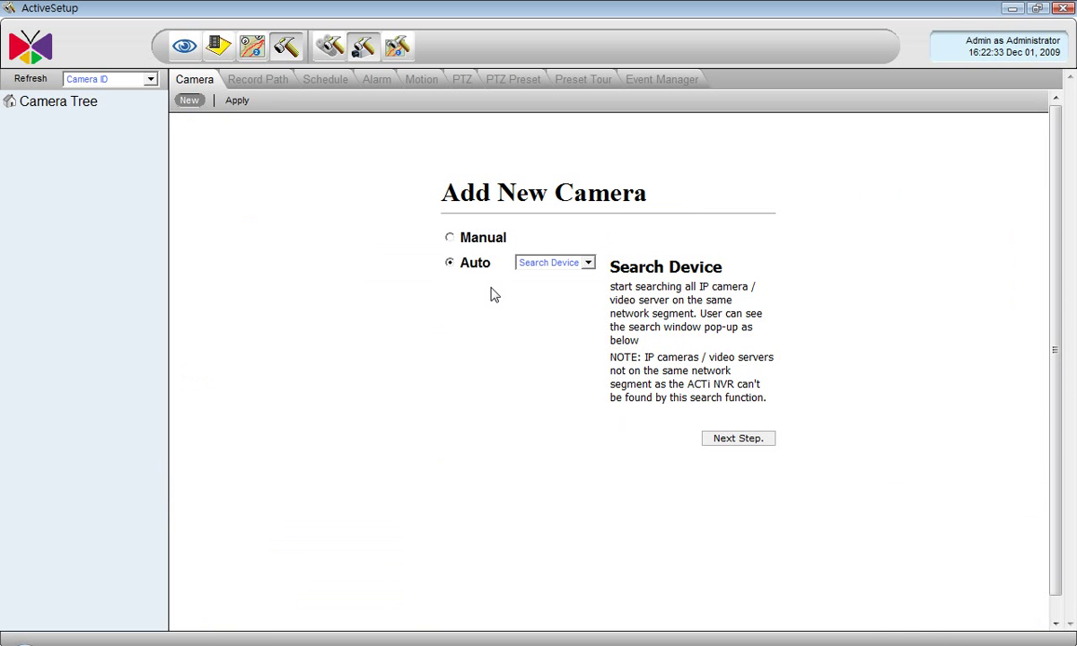
{"action": "left_click", "coordinate": [448, 237]}
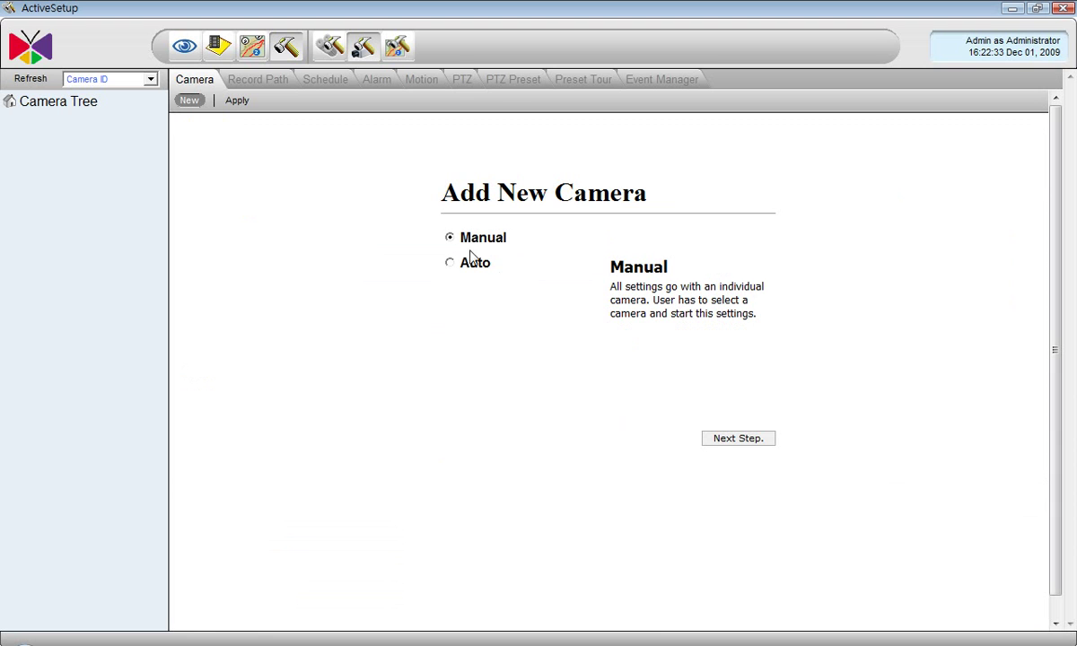
{"action": "left_click", "coordinate": [720, 440]}
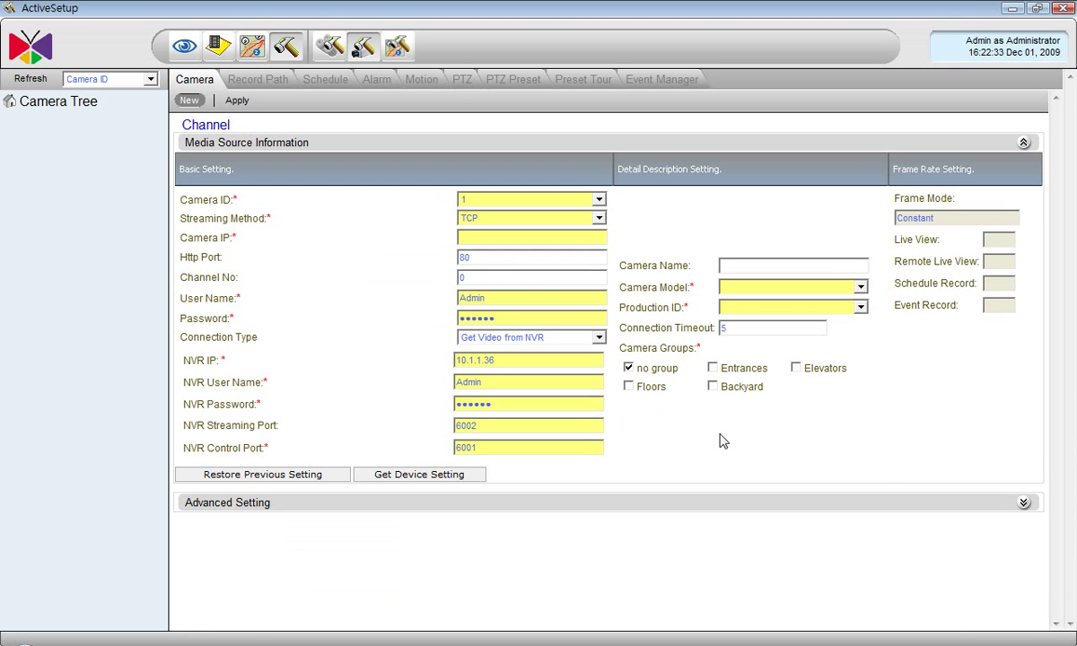
- Save camera 1 as Back Entrance at 10.1.1.55, Megapixel IP Camera ACM5600 Series, in Entrances
{"action": "left_click", "coordinate": [548, 234]}
{"action": "left_click", "coordinate": [751, 287]}
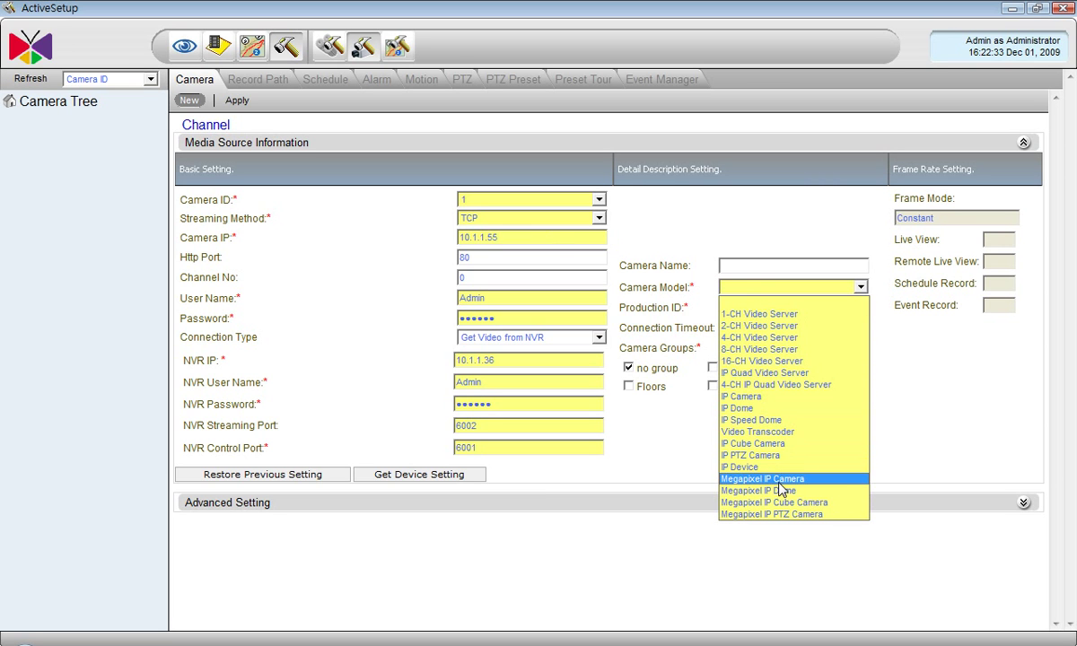
{"action": "left_click", "coordinate": [762, 478]}
{"action": "left_click", "coordinate": [767, 307]}
{"action": "left_click", "coordinate": [769, 347]}
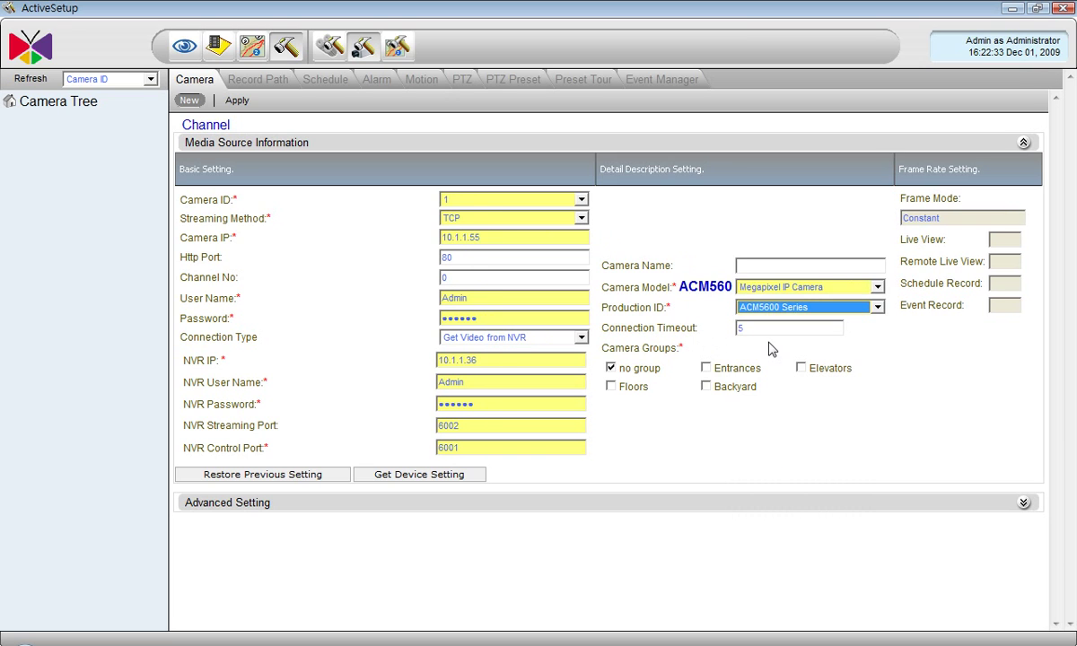
{"action": "left_click", "coordinate": [757, 265]}
{"action": "type", "text": "Back En"}
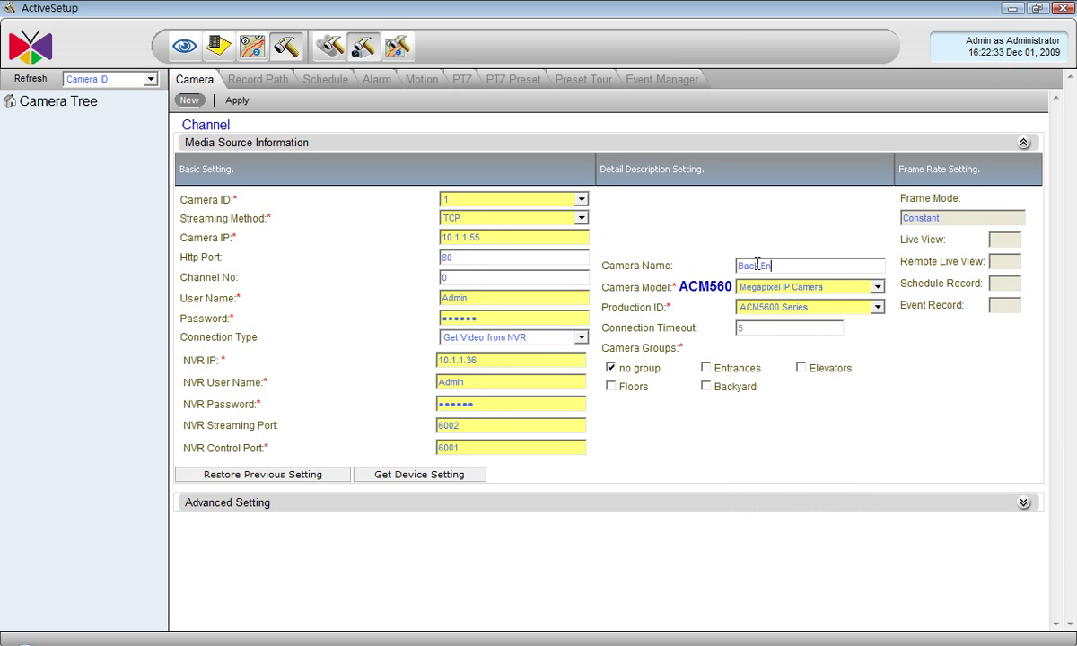
{"action": "type", "text": "trance"}
{"action": "left_click", "coordinate": [706, 368]}
{"action": "left_click", "coordinate": [237, 101]}
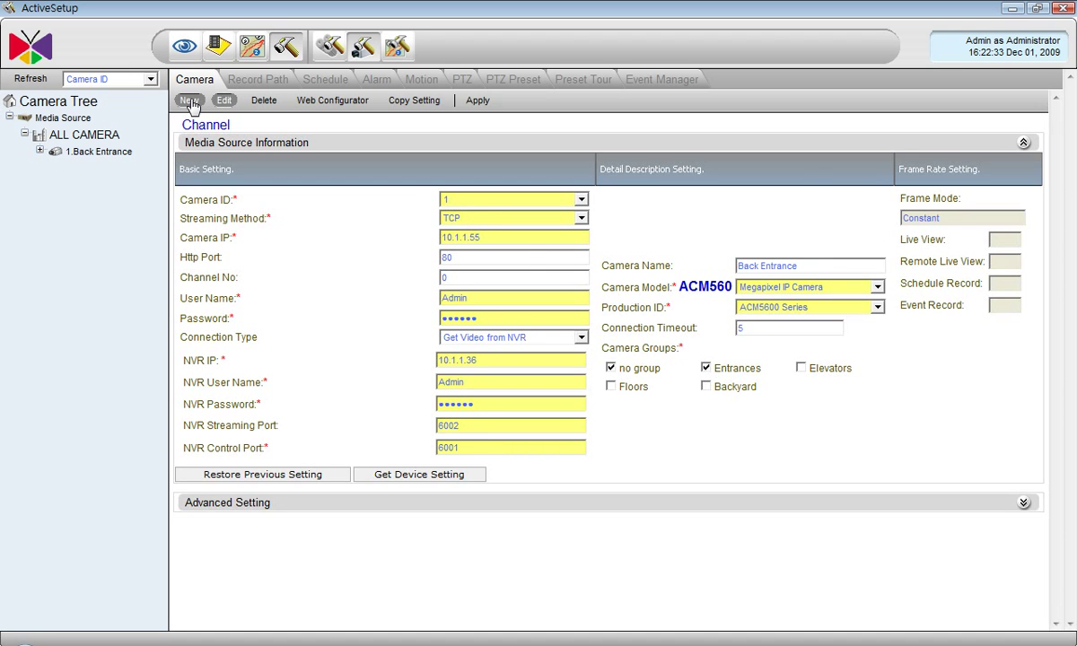
- Start a new camera and run the automatic network device search
{"action": "left_click", "coordinate": [190, 102]}
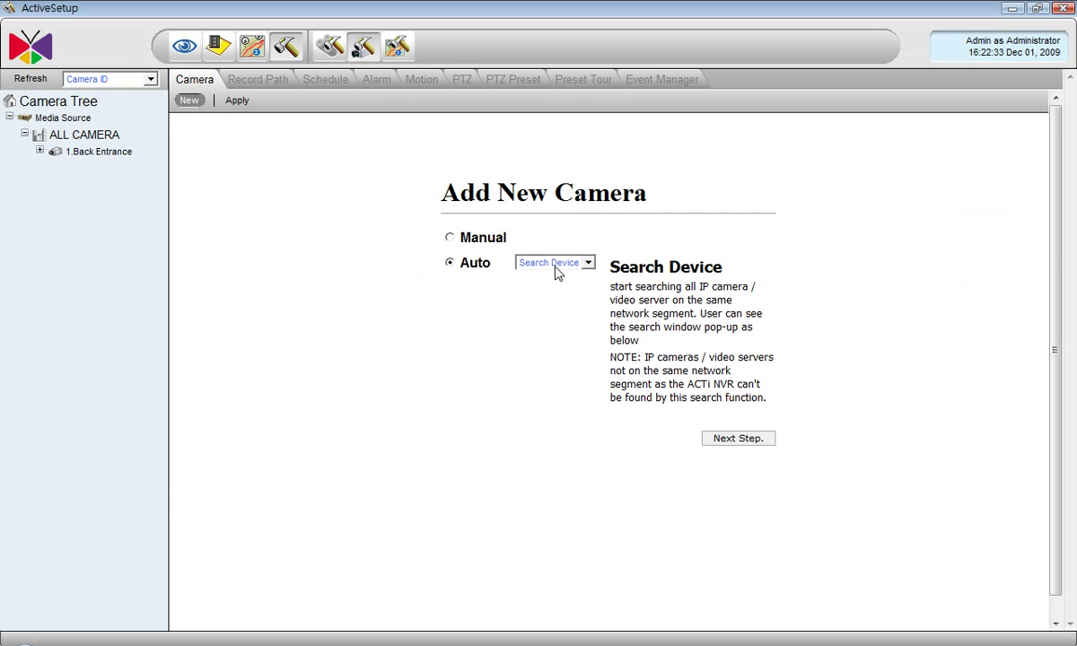
{"action": "left_click", "coordinate": [724, 440]}
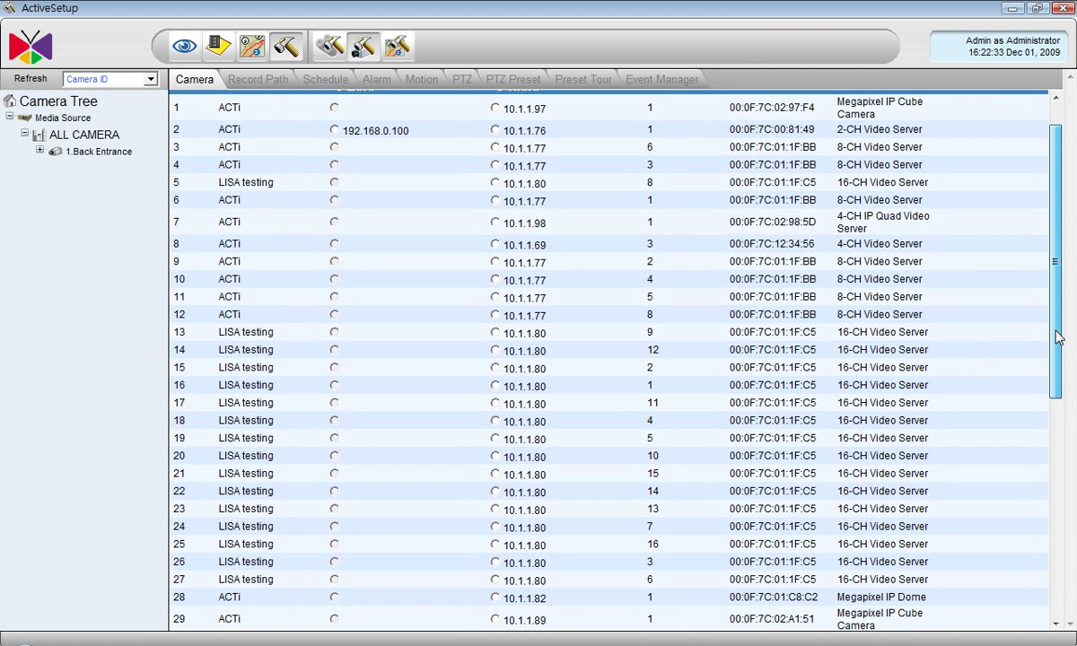
- Add devices 10.1.1.50, 10.1.1.67 and 10.1.1.89 as camera IDs 2, 3 and 4
{"action": "left_click_drag", "start_coordinate": [1057, 337], "coordinate": [1060, 538]}
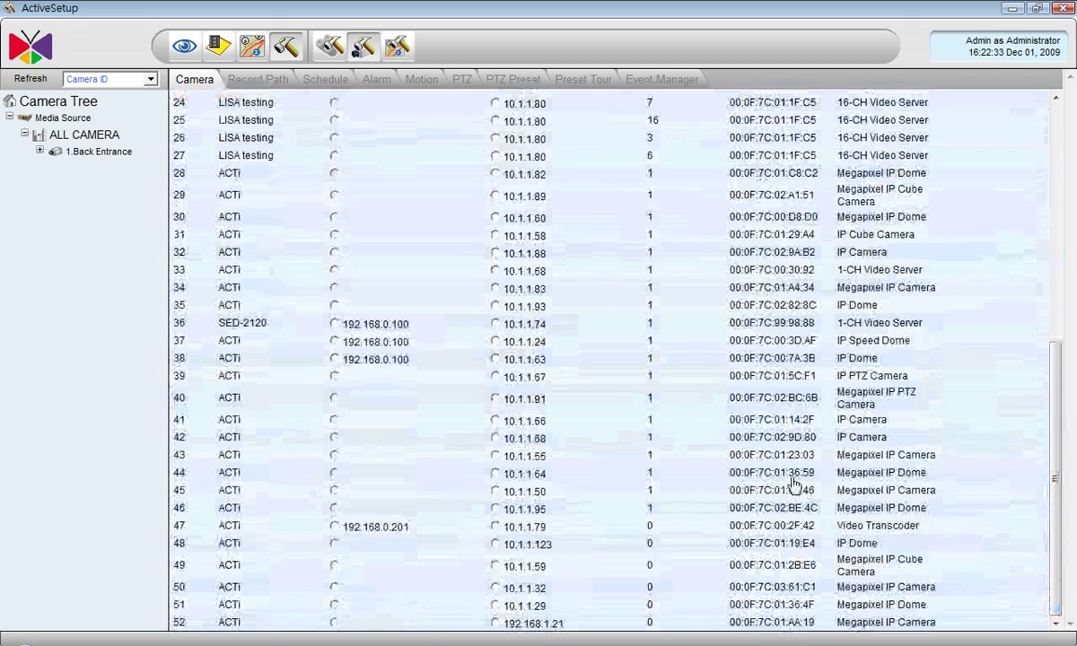
{"action": "left_click", "coordinate": [495, 492]}
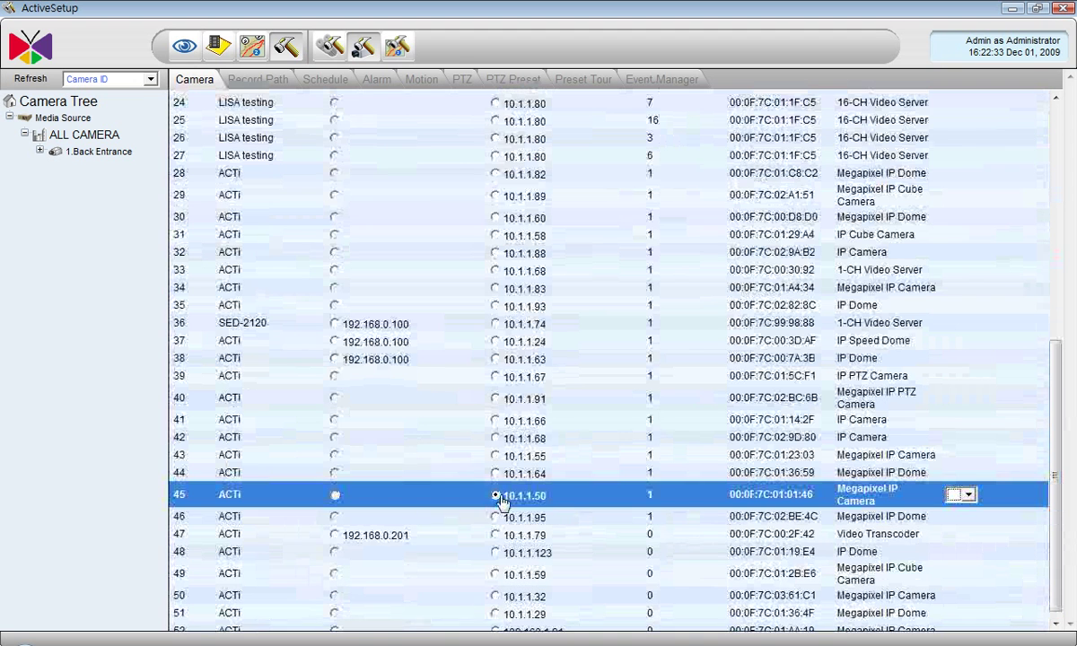
{"action": "left_click", "coordinate": [967, 494]}
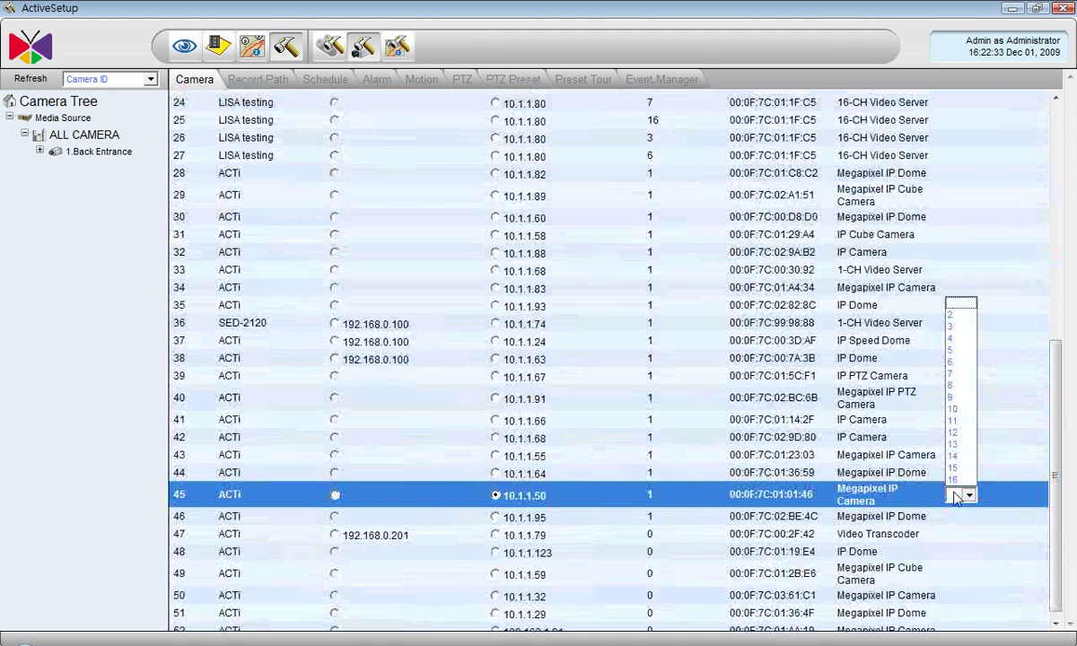
{"action": "left_click", "coordinate": [960, 307]}
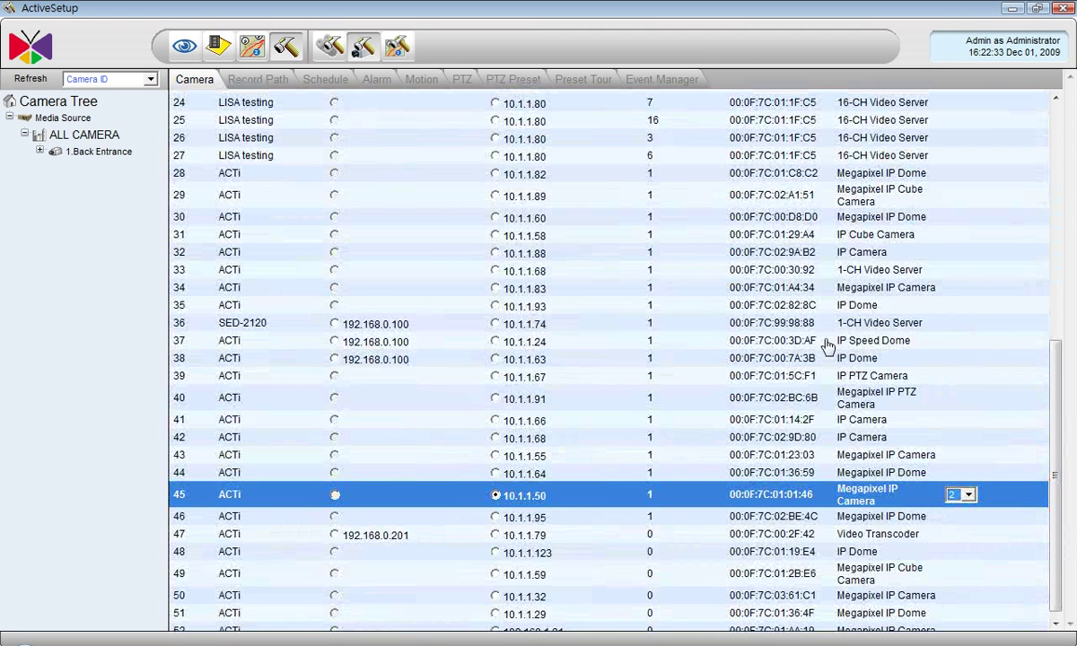
{"action": "left_click", "coordinate": [495, 377]}
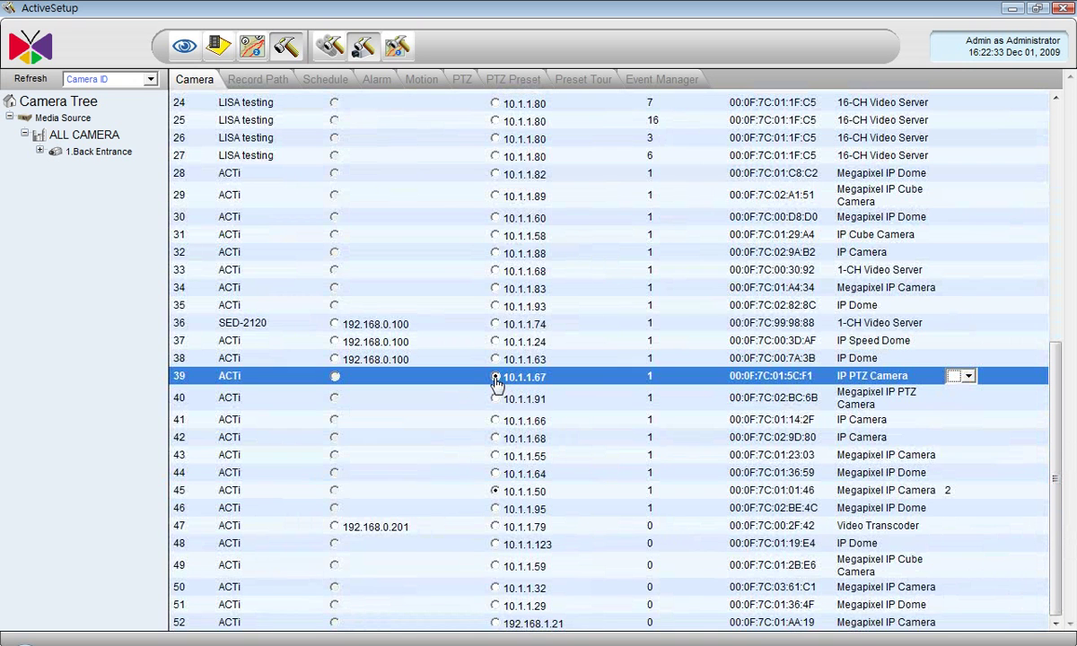
{"action": "left_click", "coordinate": [967, 375]}
{"action": "left_click", "coordinate": [959, 404]}
{"action": "left_click", "coordinate": [497, 198]}
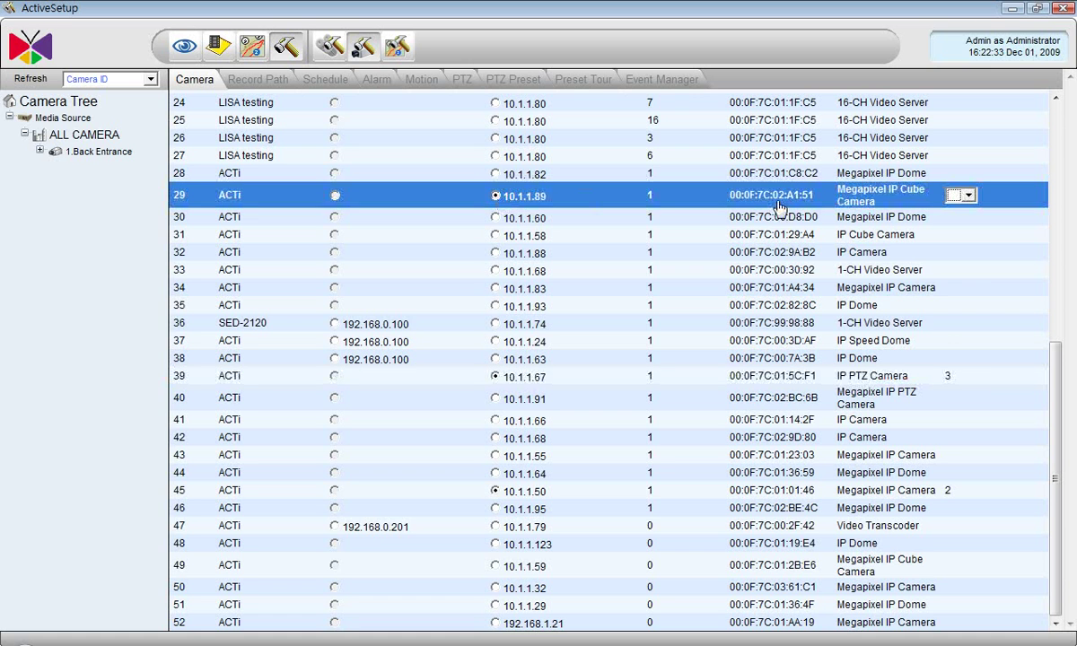
{"action": "left_click", "coordinate": [958, 198]}
{"action": "left_click", "coordinate": [953, 222]}
{"action": "left_click_drag", "start_coordinate": [1056, 377], "coordinate": [1056, 135]}
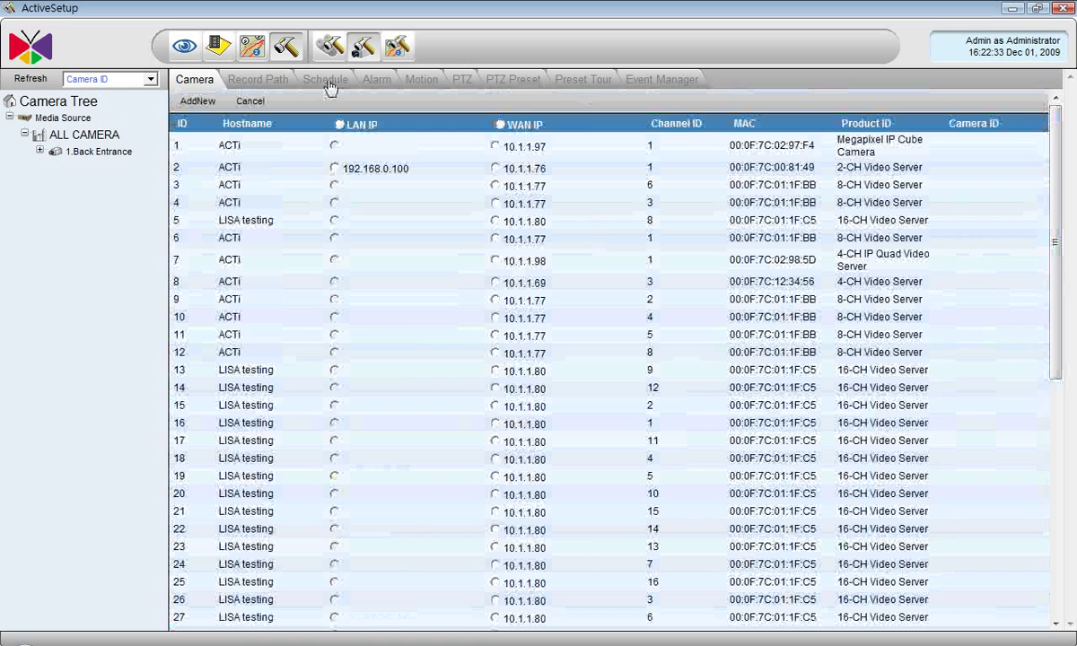
{"action": "left_click", "coordinate": [202, 104]}
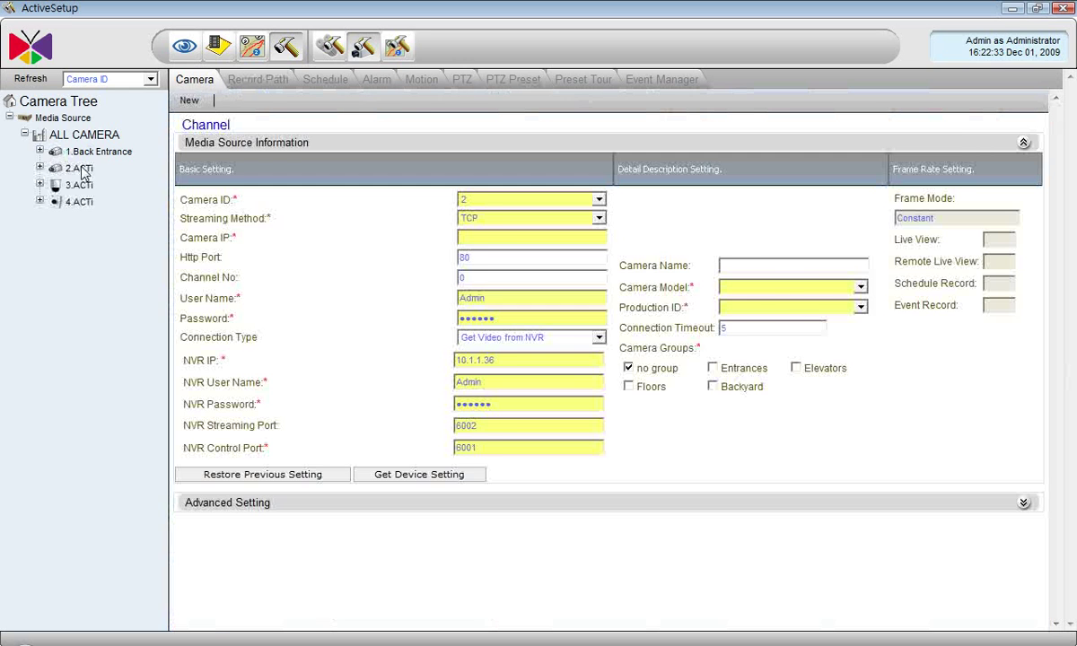
- Rename camera 2 to Front Entrance, add it to the Entrances group, and apply
{"action": "left_click", "coordinate": [79, 168]}
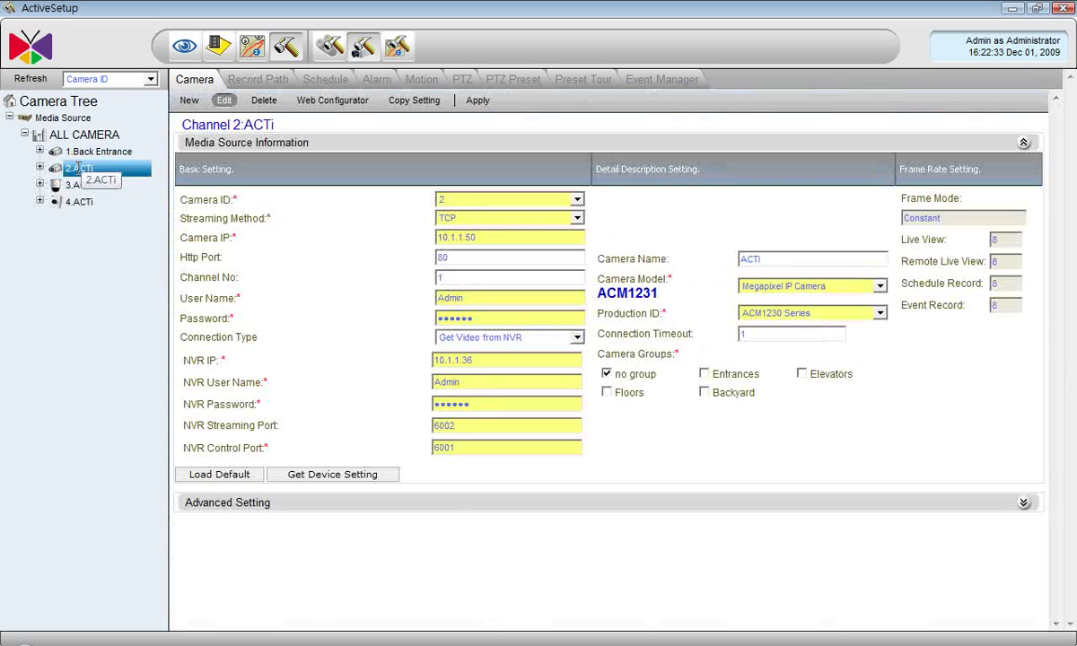
{"action": "double_click", "coordinate": [812, 259]}
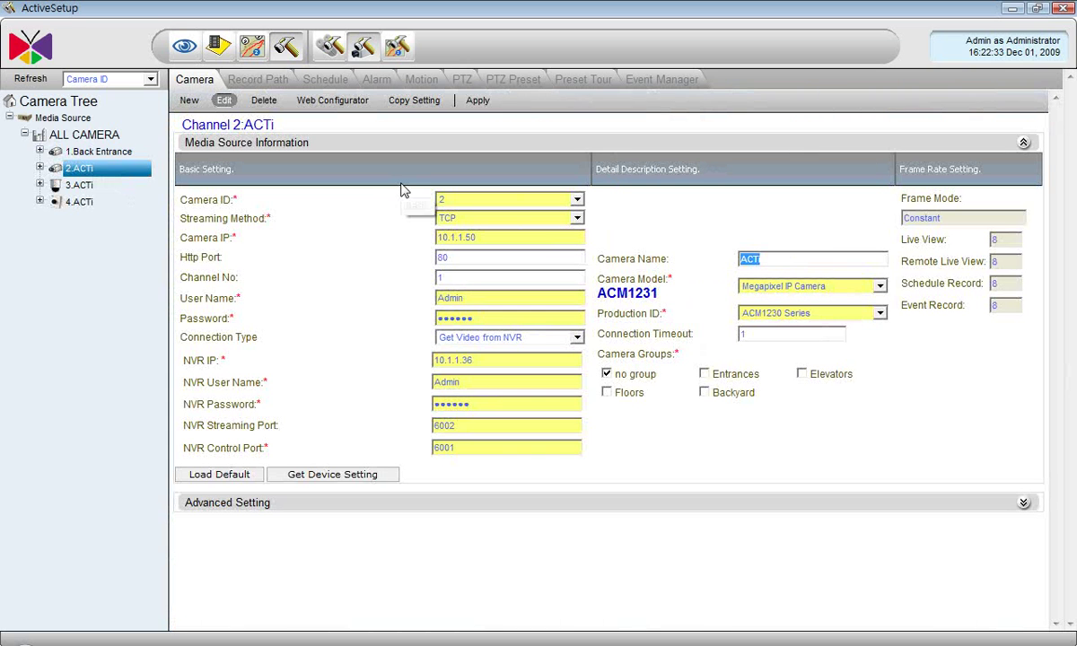
{"action": "type", "text": "Fro"}
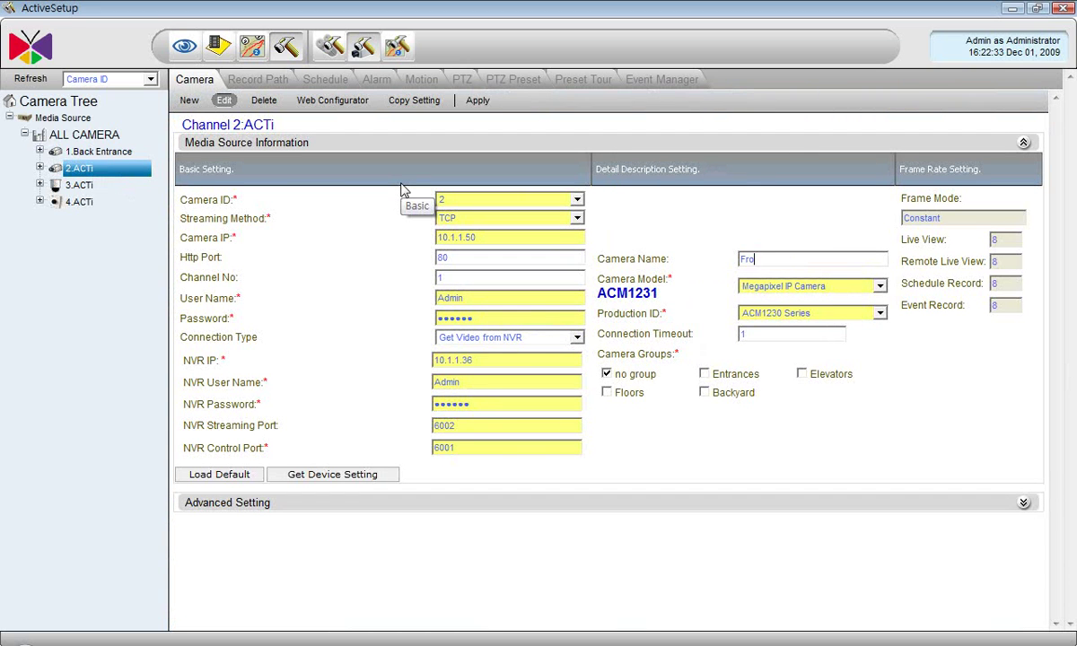
{"action": "type", "text": "nt Entrance"}
{"action": "left_click", "coordinate": [704, 374]}
{"action": "left_click", "coordinate": [471, 102]}
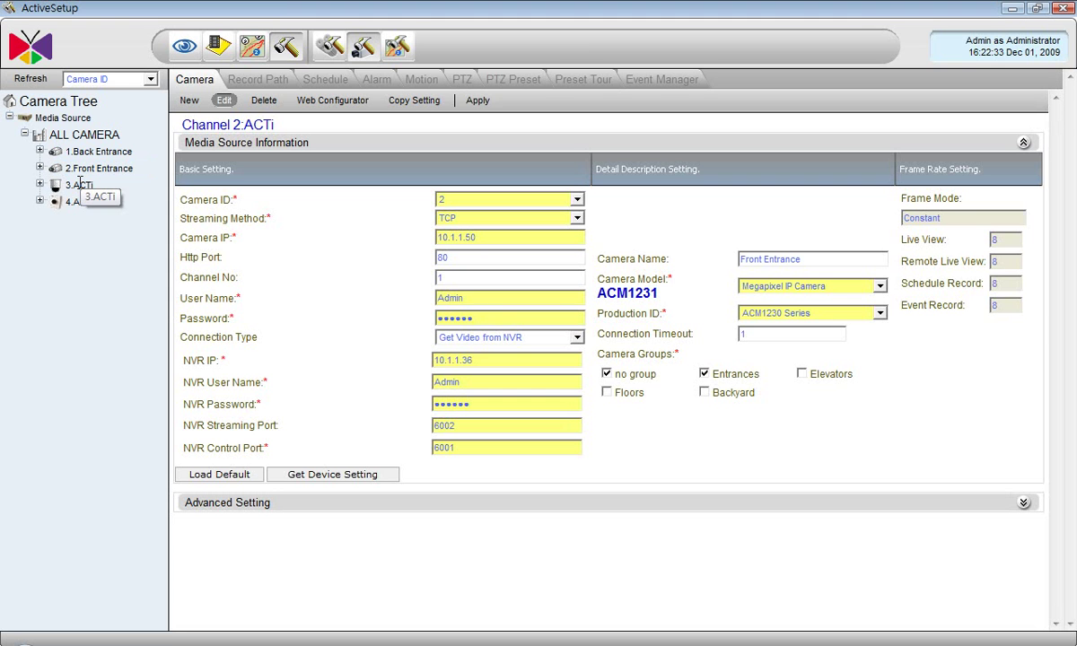
{"action": "left_click", "coordinate": [80, 185]}
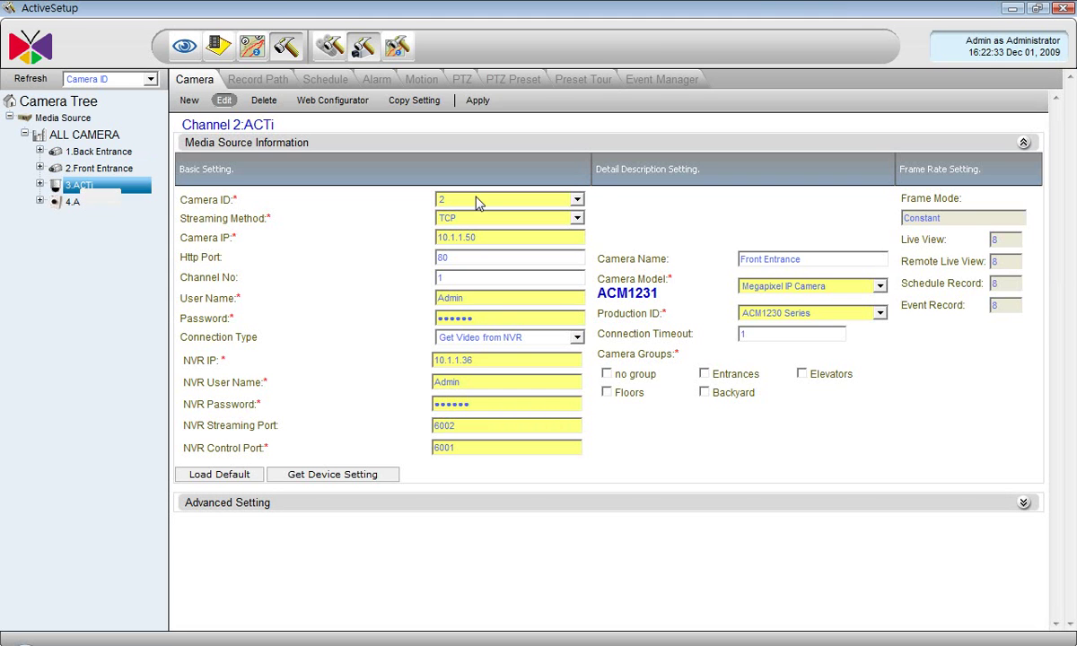
- Rename camera 3 to First Floor, add it to the Floors group, and apply
{"action": "double_click", "coordinate": [808, 259]}
{"action": "type", "text": "First Floor"}
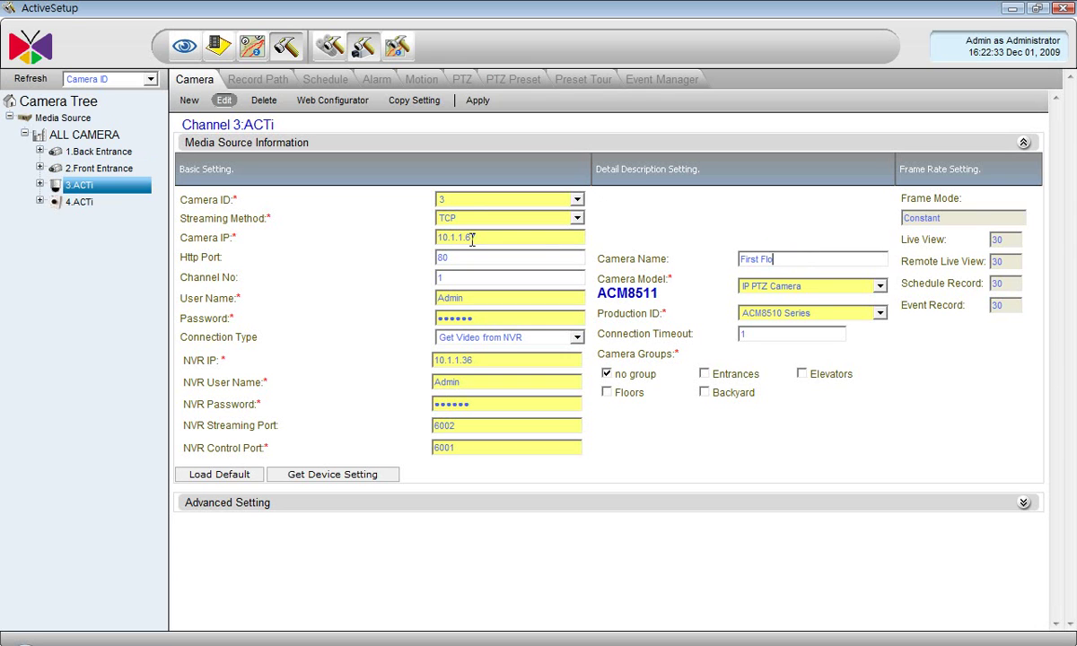
{"action": "left_click", "coordinate": [607, 394]}
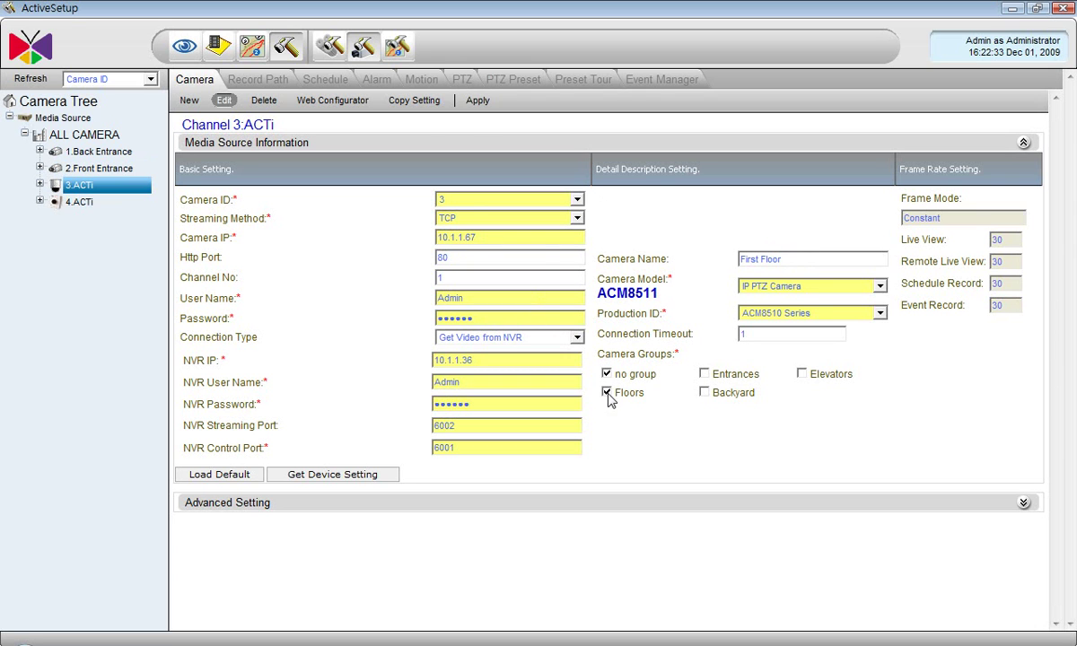
{"action": "left_click", "coordinate": [478, 101]}
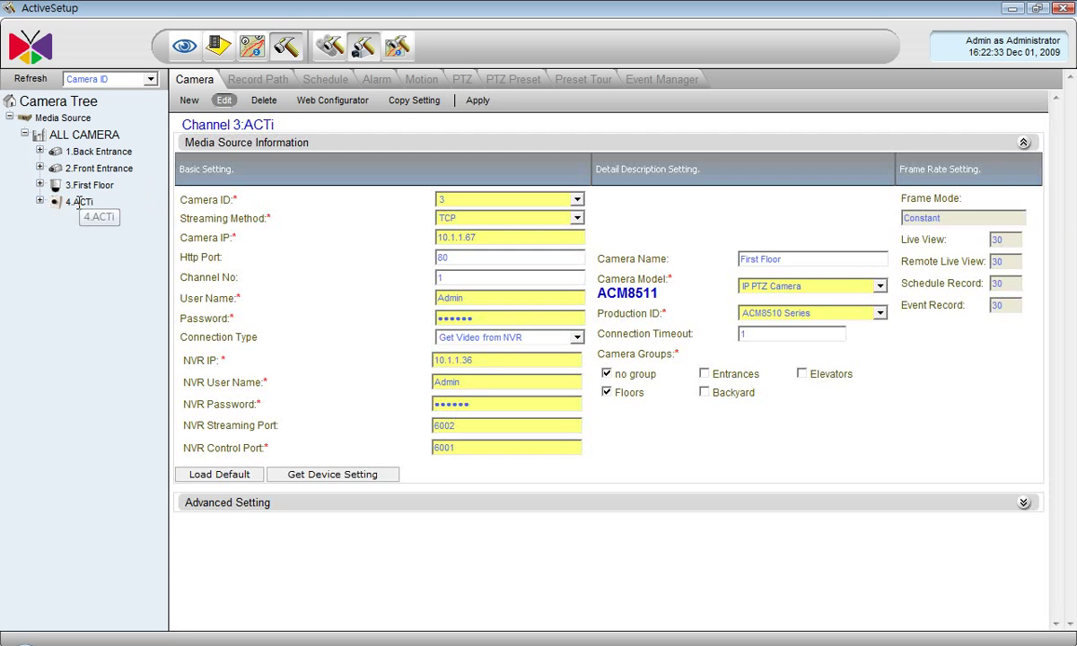
- Rename camera 4 to Second Floor, add it to the Floors group, and apply
{"action": "left_click", "coordinate": [81, 203]}
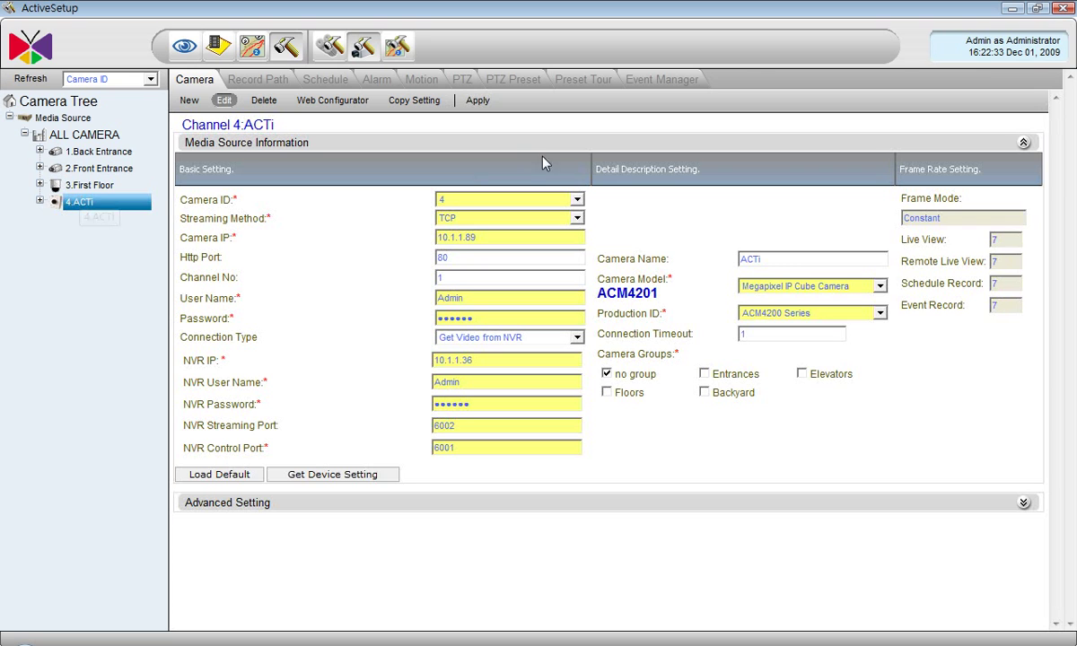
{"action": "double_click", "coordinate": [749, 258]}
{"action": "type", "text": "Second Floor"}
{"action": "left_click", "coordinate": [606, 393]}
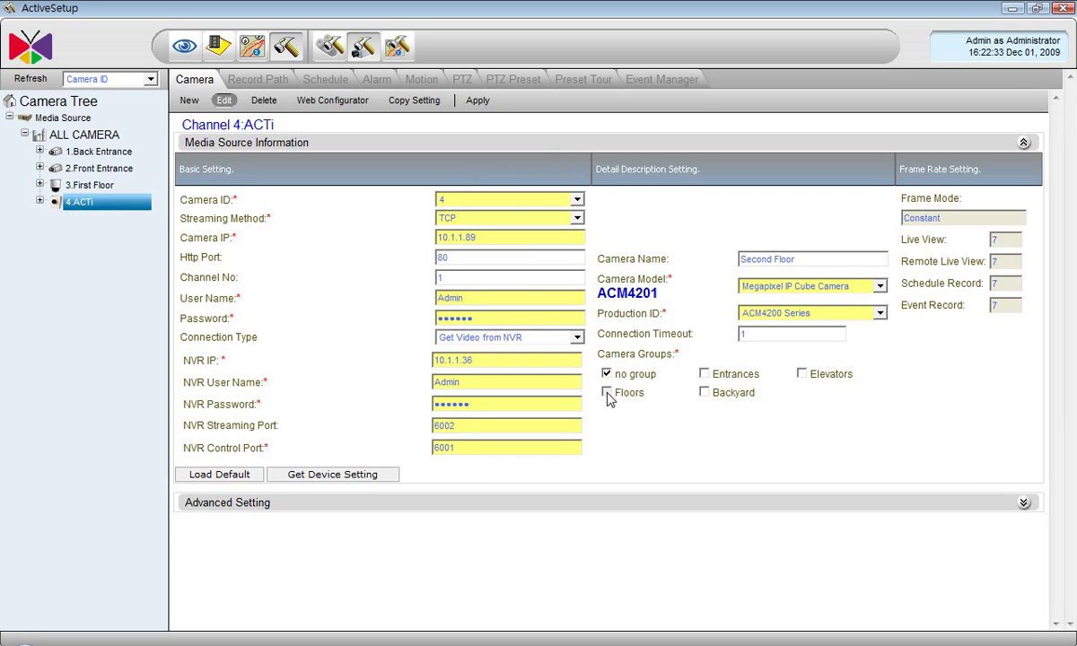
{"action": "left_click", "coordinate": [477, 101]}
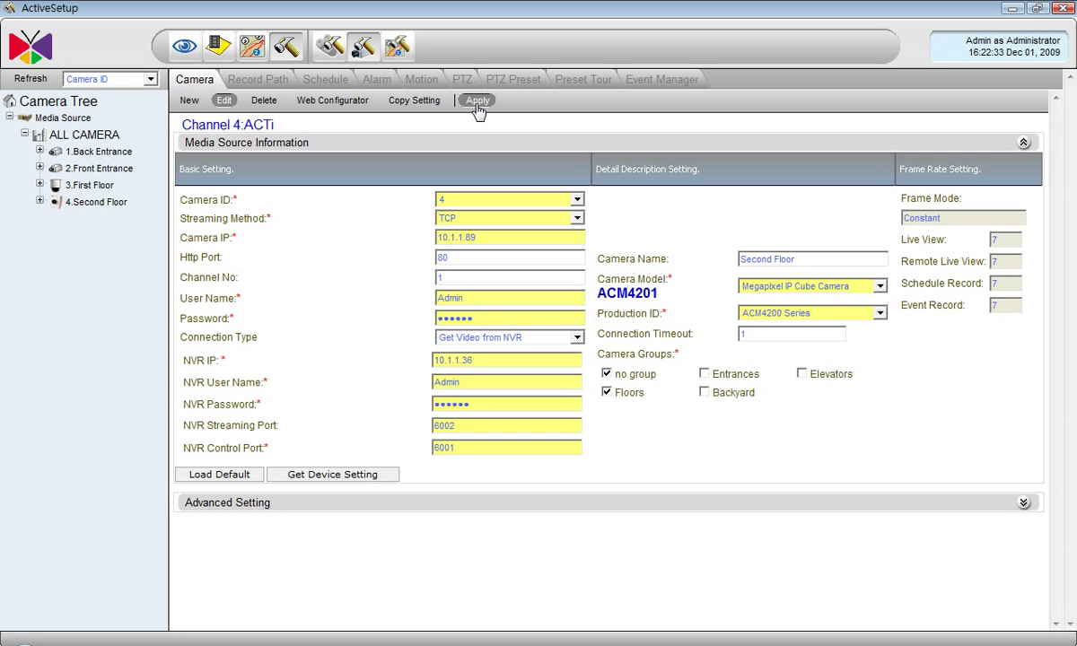
- Create a new camera by copying all setting items from camera 4 Second Floor
{"action": "left_click", "coordinate": [189, 100]}
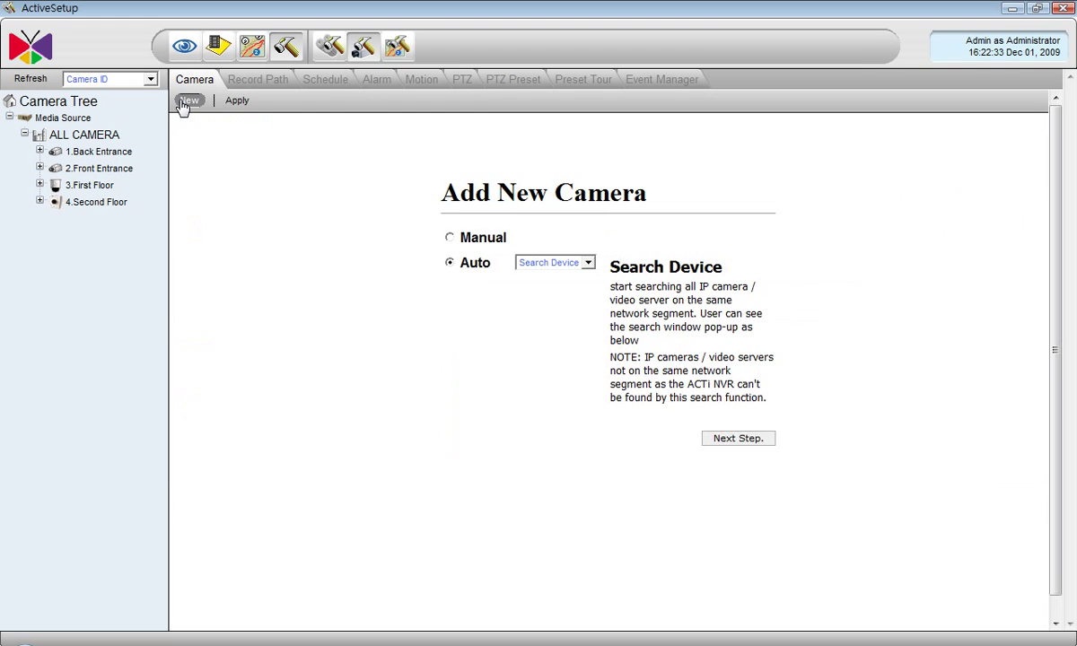
{"action": "left_click", "coordinate": [587, 262]}
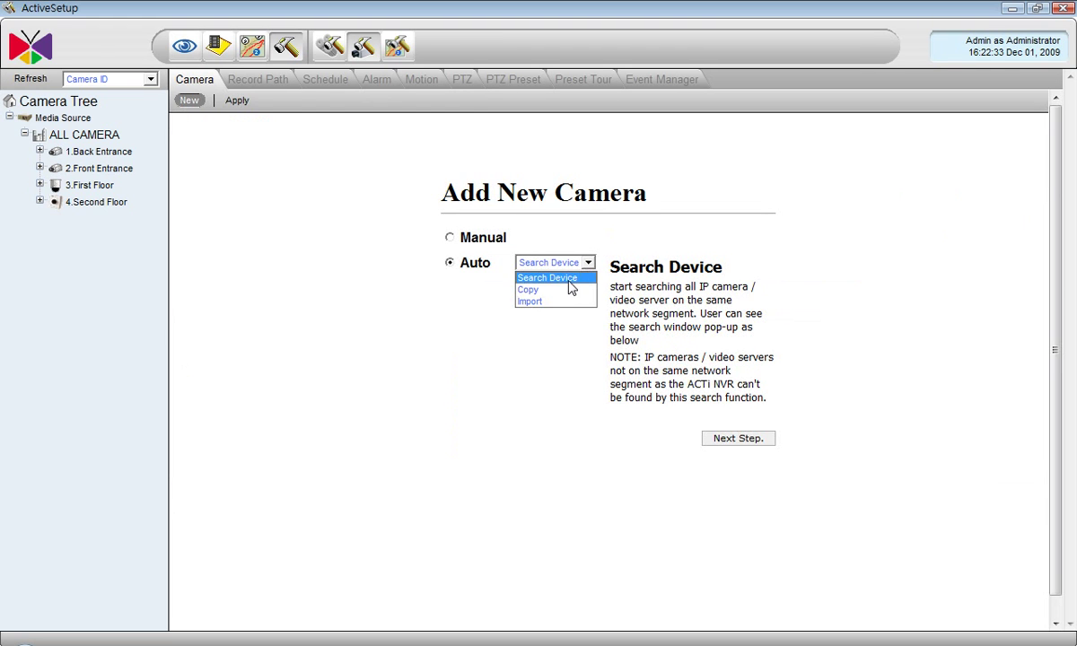
{"action": "left_click", "coordinate": [568, 290]}
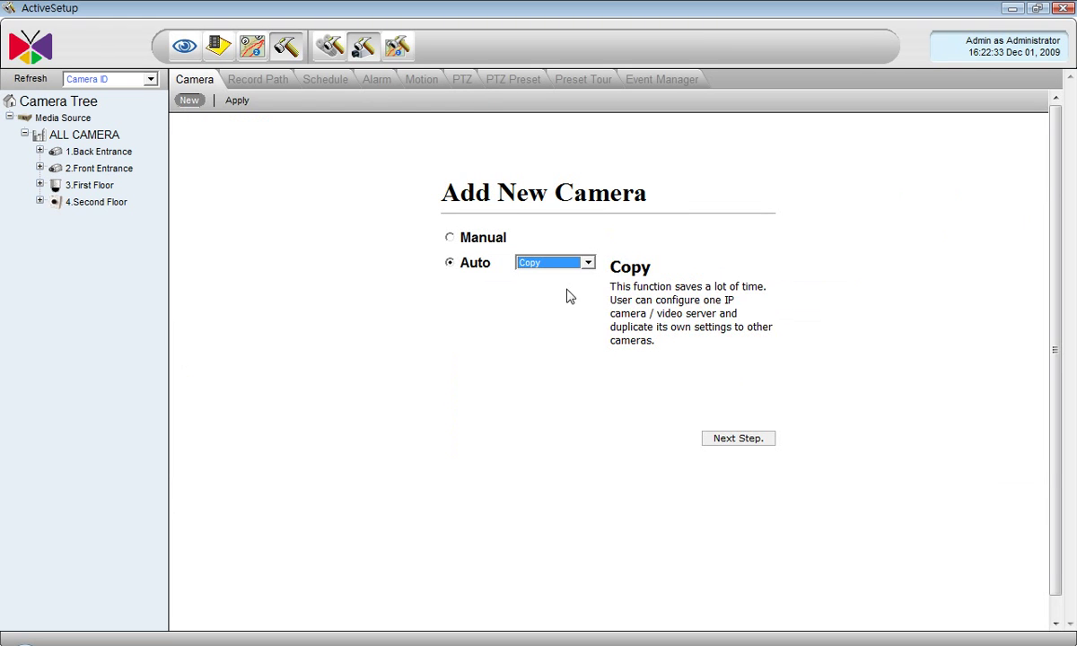
{"action": "left_click", "coordinate": [754, 439]}
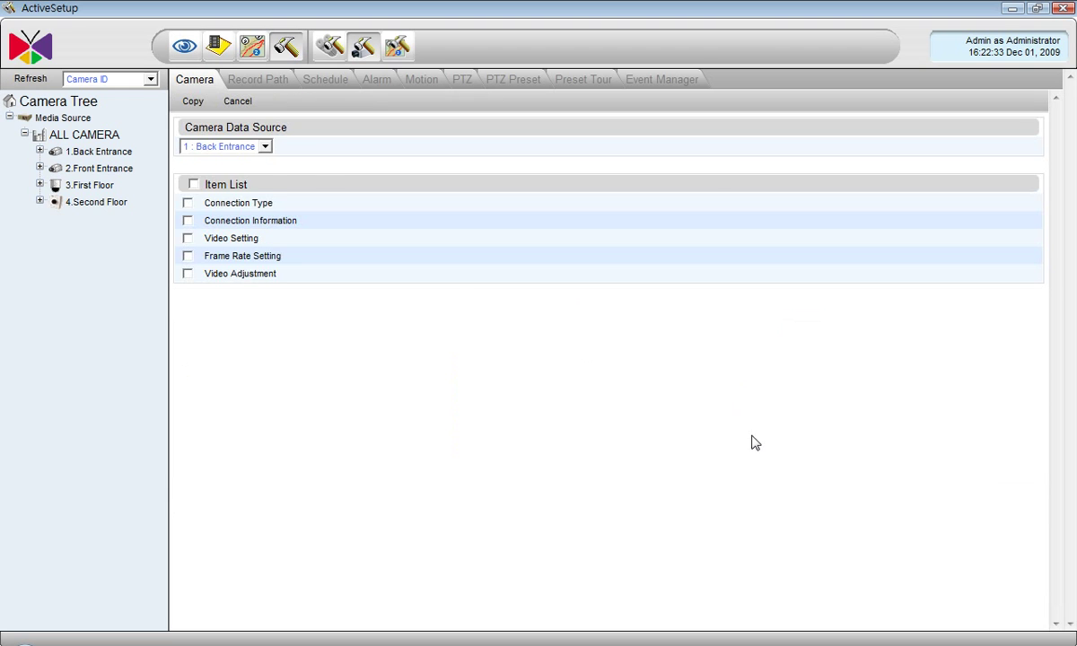
{"action": "left_click", "coordinate": [264, 147]}
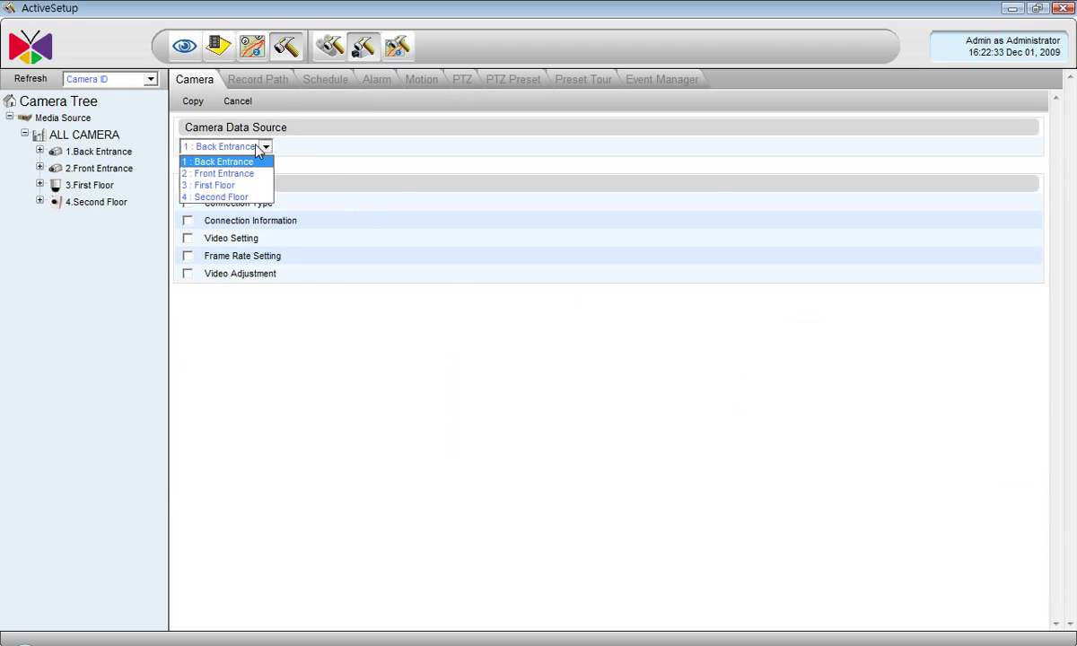
{"action": "left_click", "coordinate": [240, 197]}
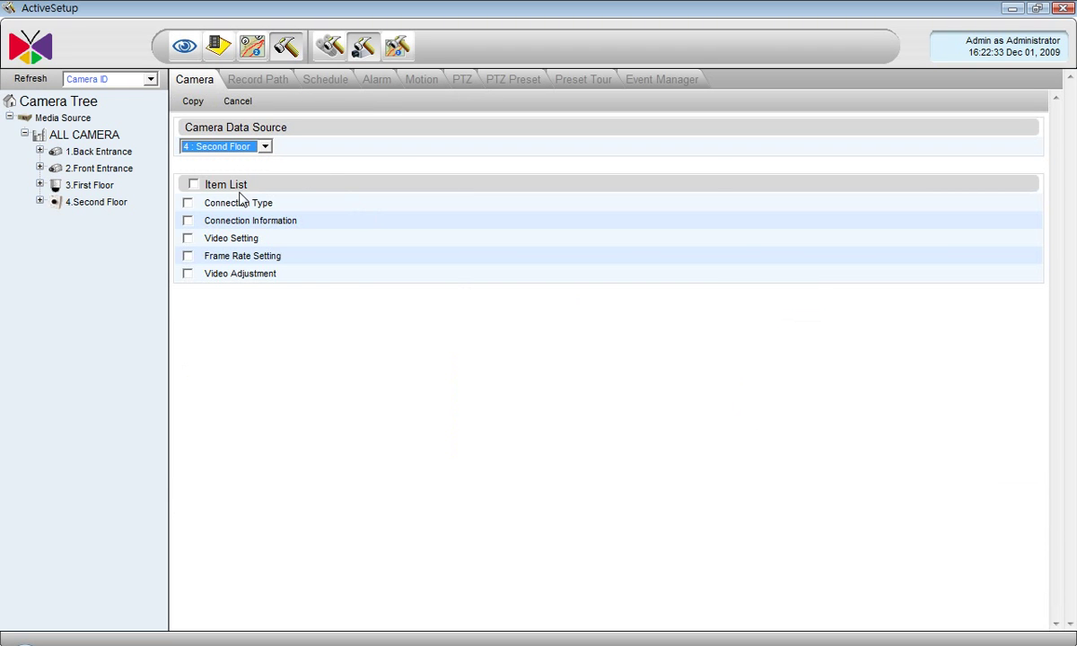
{"action": "left_click", "coordinate": [193, 184]}
{"action": "left_click", "coordinate": [194, 102]}
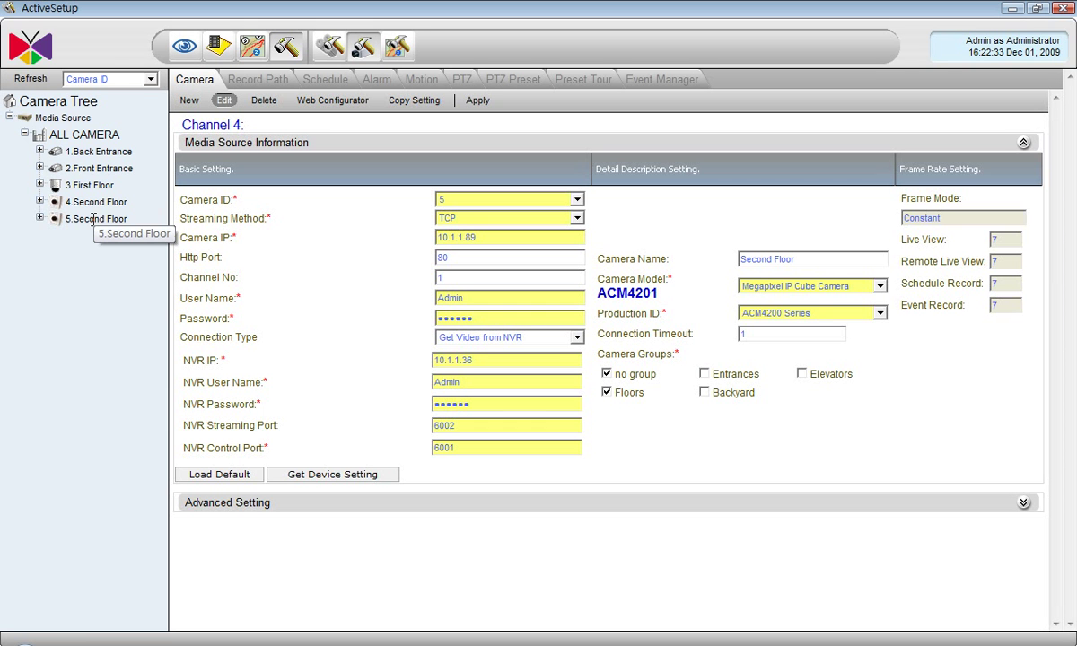
- Rename camera 5 to Elevator 1, move it from Floors to Elevators, and apply
{"action": "left_click", "coordinate": [93, 218]}
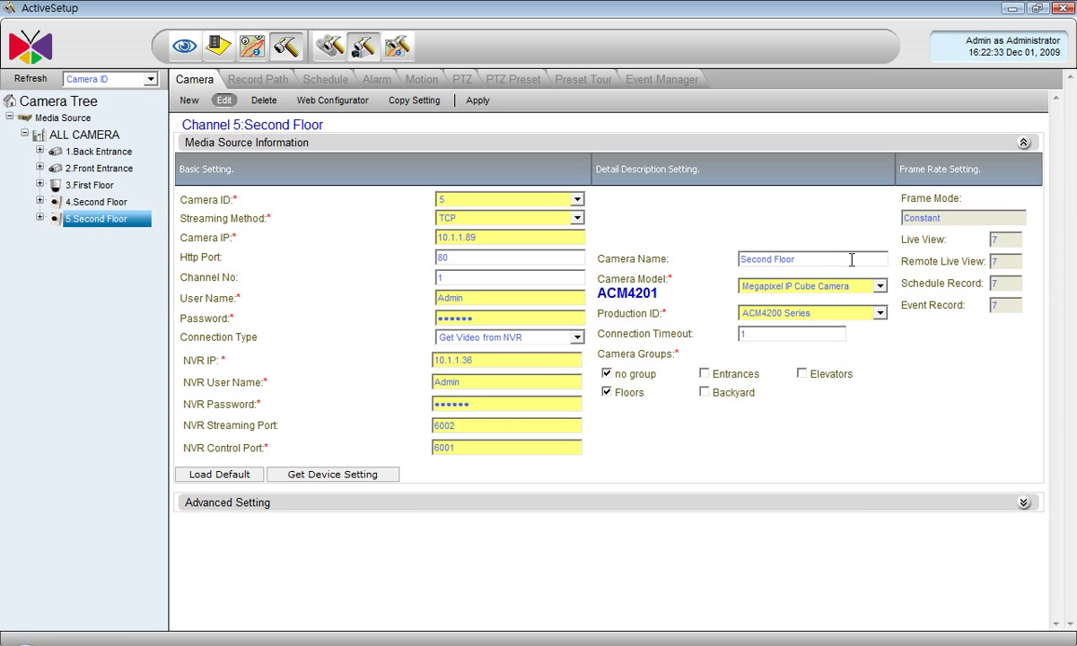
{"action": "left_click_drag", "start_coordinate": [796, 260], "coordinate": [740, 259]}
{"action": "type", "text": "Elevator 1"}
{"action": "left_click", "coordinate": [607, 395]}
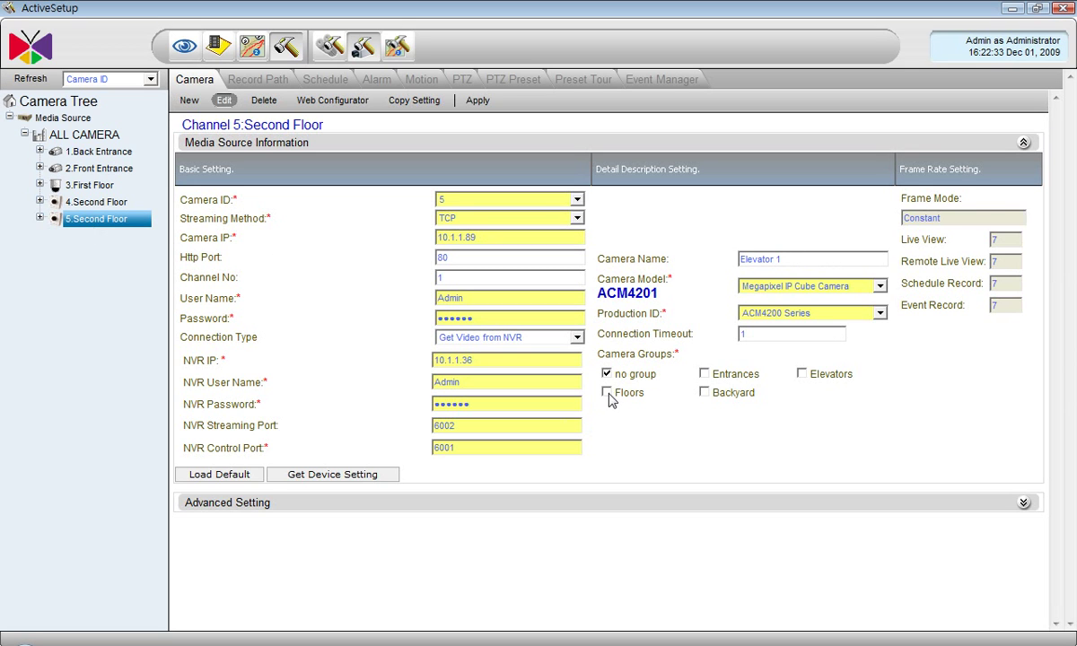
{"action": "left_click", "coordinate": [803, 375]}
{"action": "left_click_drag", "start_coordinate": [474, 237], "coordinate": [431, 239]}
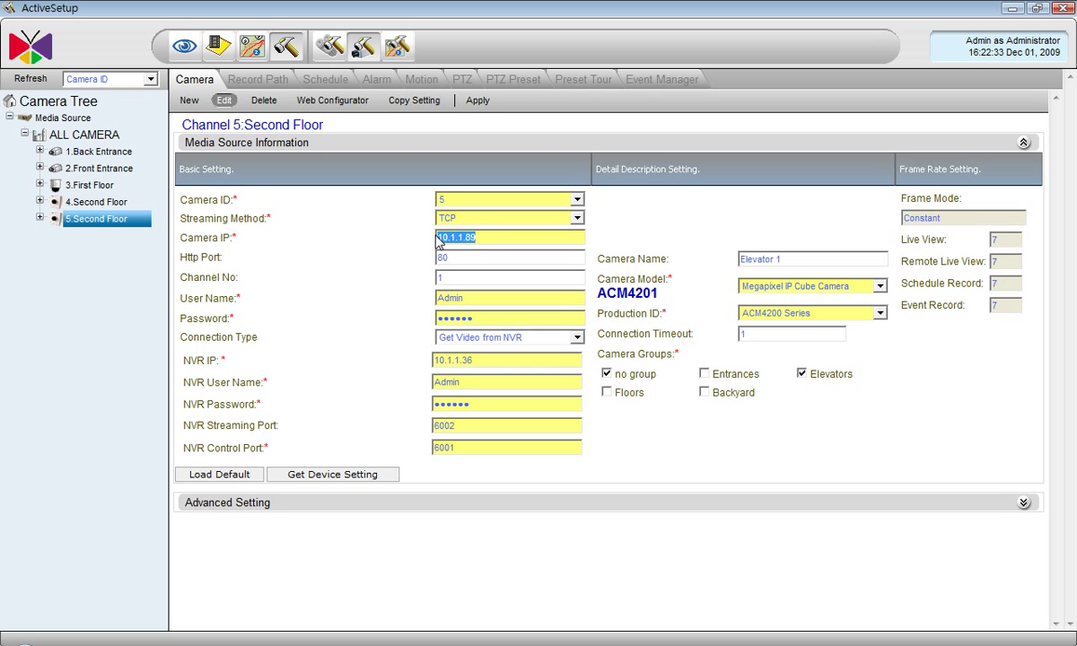
{"action": "left_click", "coordinate": [477, 100]}
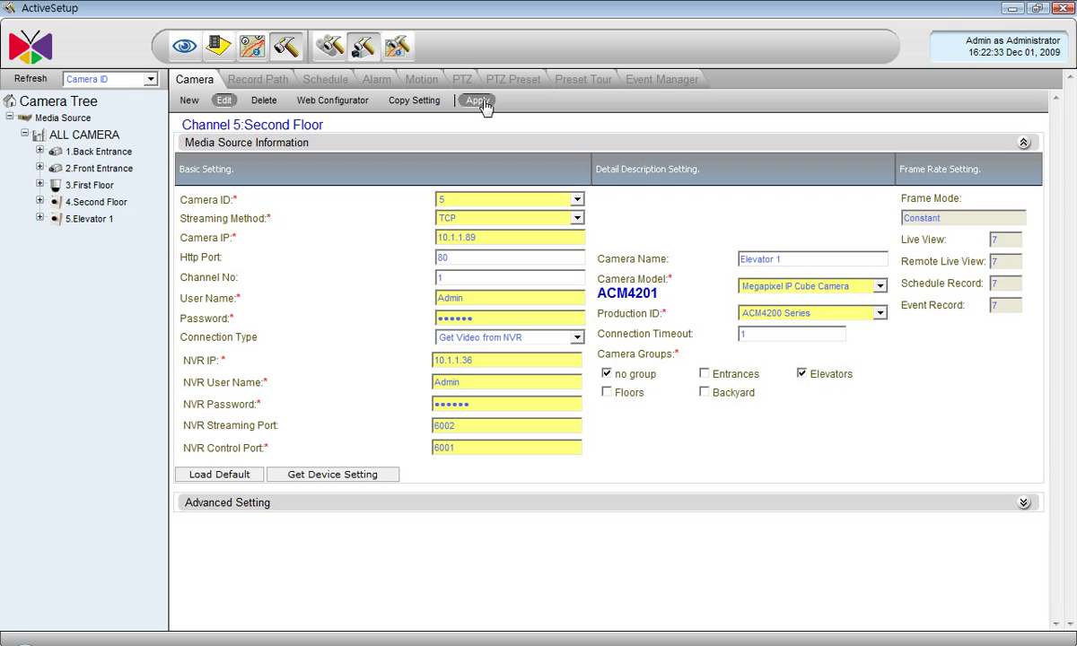
- Choose Import as the add method and log in to the remote NVR at 10.1.1.7
{"action": "left_click", "coordinate": [190, 100]}
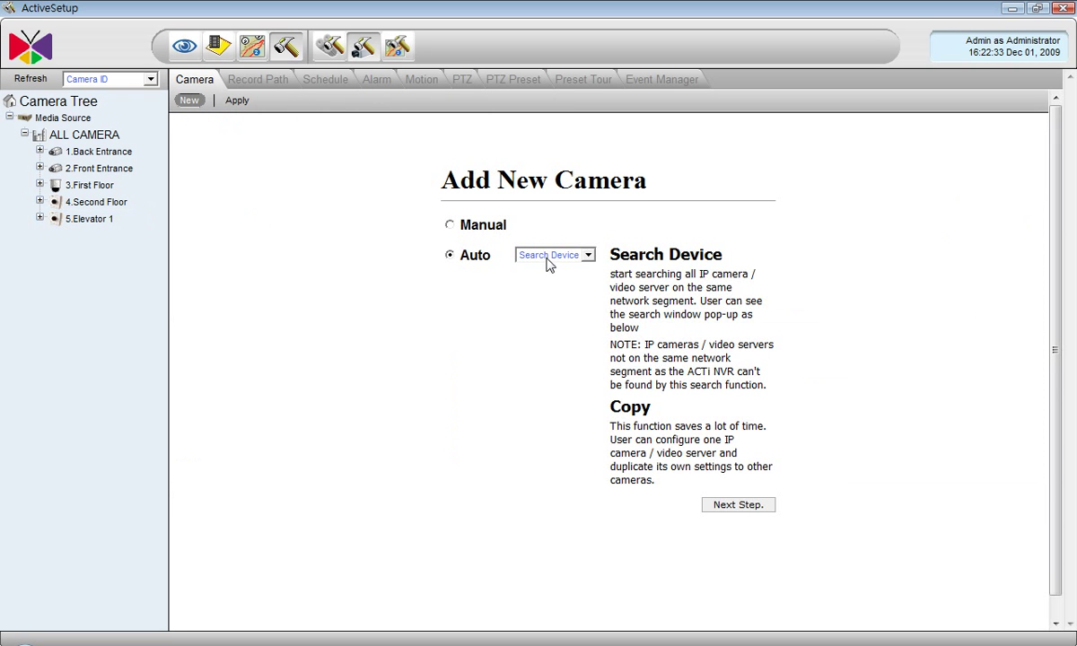
{"action": "left_click", "coordinate": [549, 255]}
{"action": "left_click", "coordinate": [543, 294]}
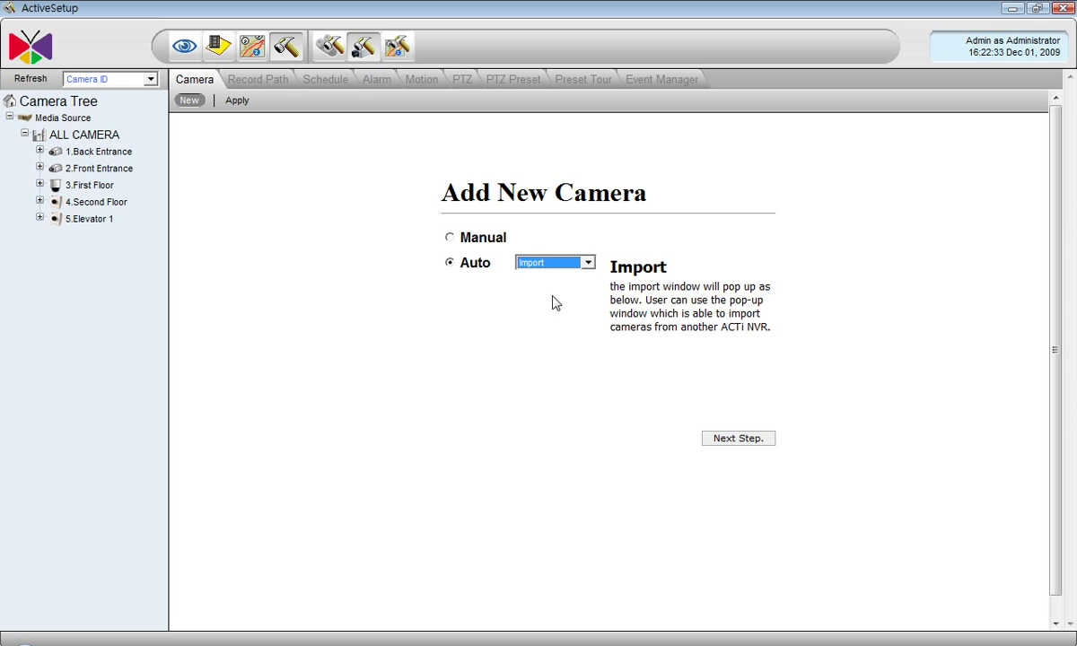
{"action": "left_click", "coordinate": [741, 440]}
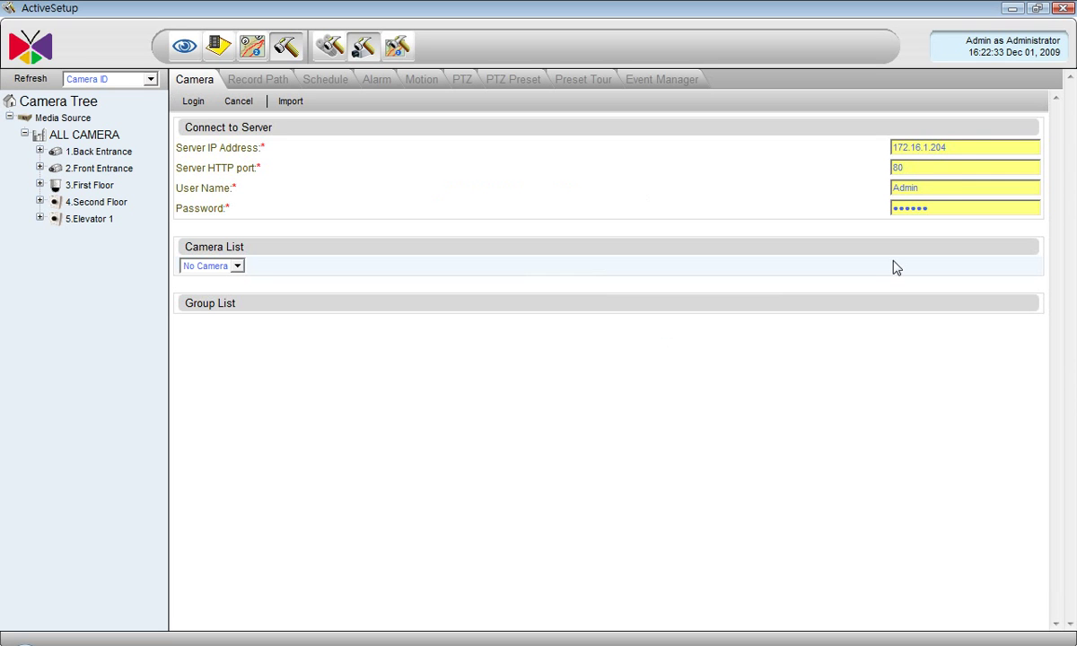
{"action": "double_click", "coordinate": [896, 147]}
{"action": "type", "text": "10.1.1.7"}
{"action": "left_click", "coordinate": [194, 103]}
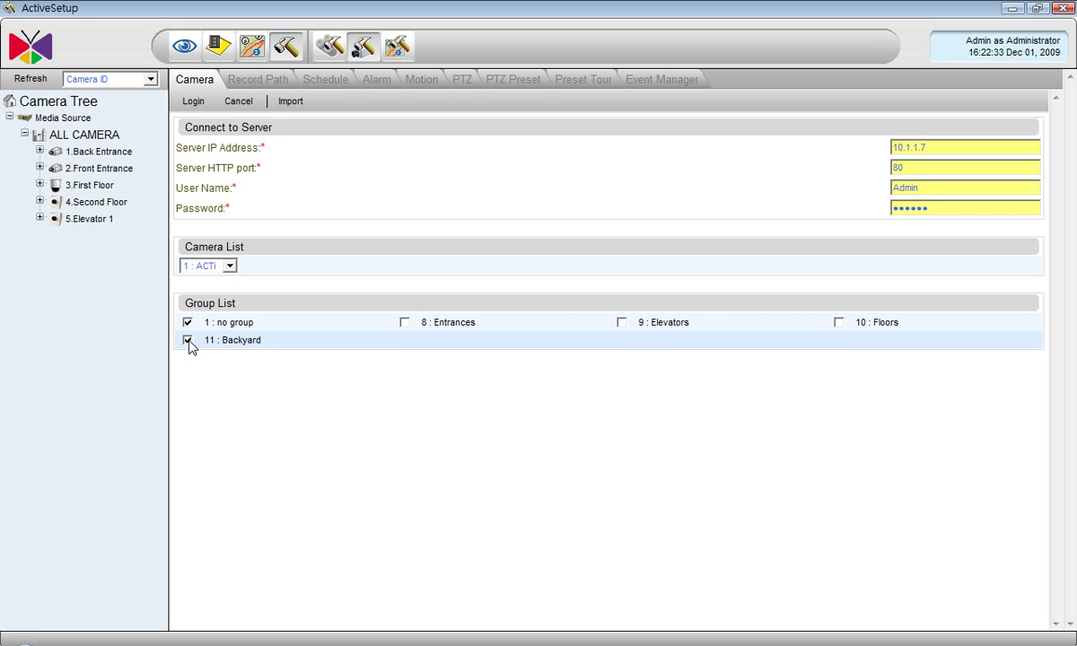
- Import camera 64 : ACTi from the remote server's camera list
{"action": "left_click", "coordinate": [229, 270]}
{"action": "scroll", "coordinate": [217, 448], "scroll_direction": "down", "scroll_amount": 10}
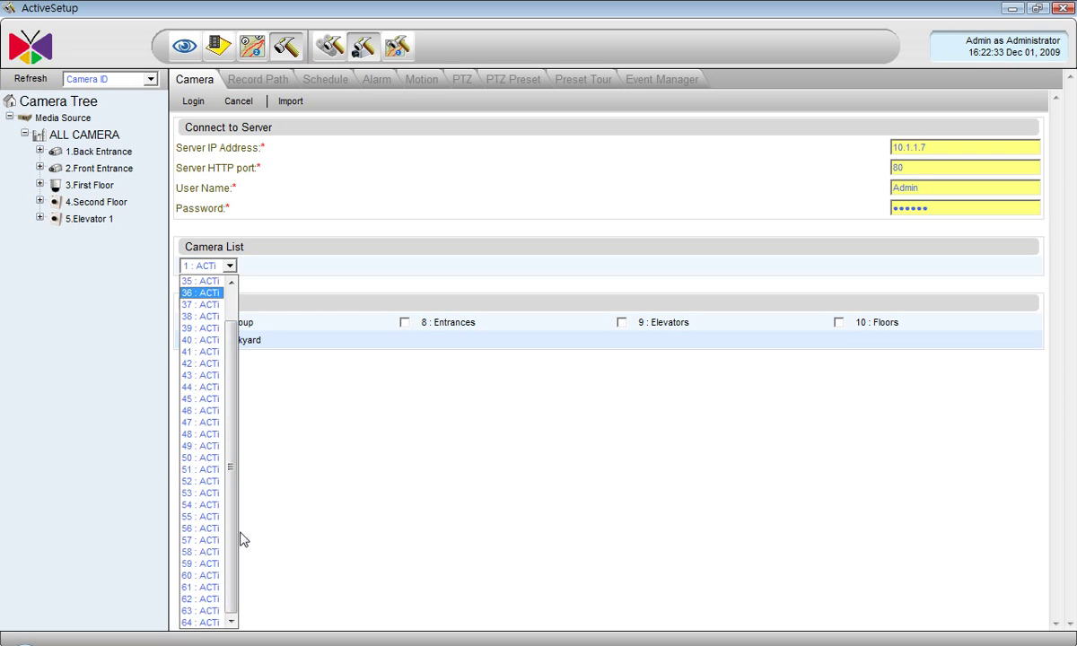
{"action": "left_click", "coordinate": [201, 623]}
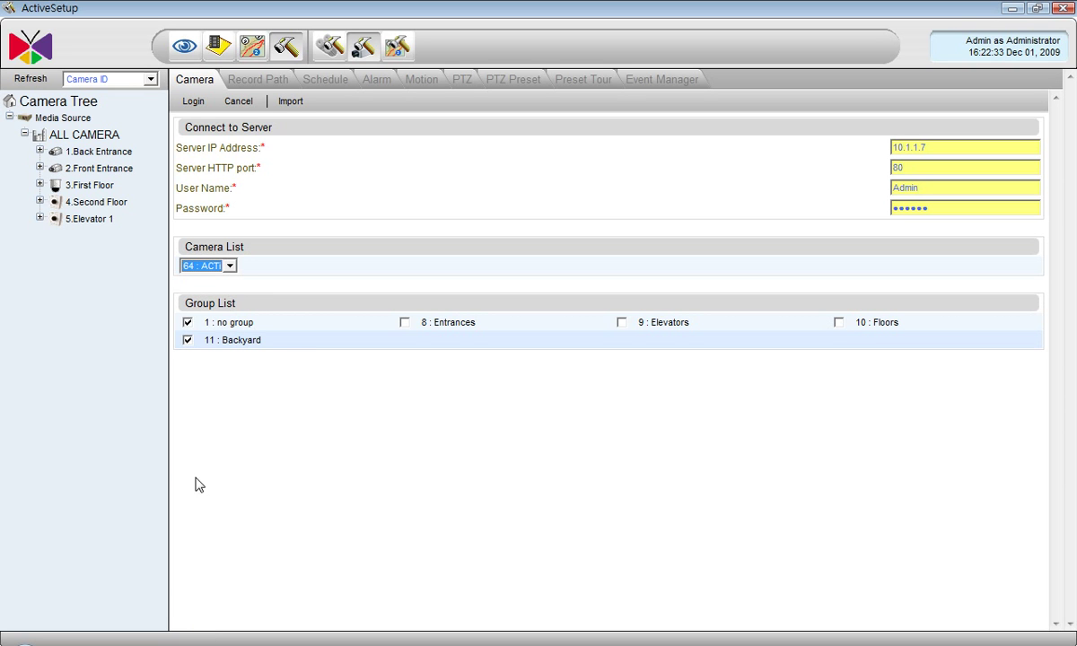
{"action": "left_click", "coordinate": [288, 103]}
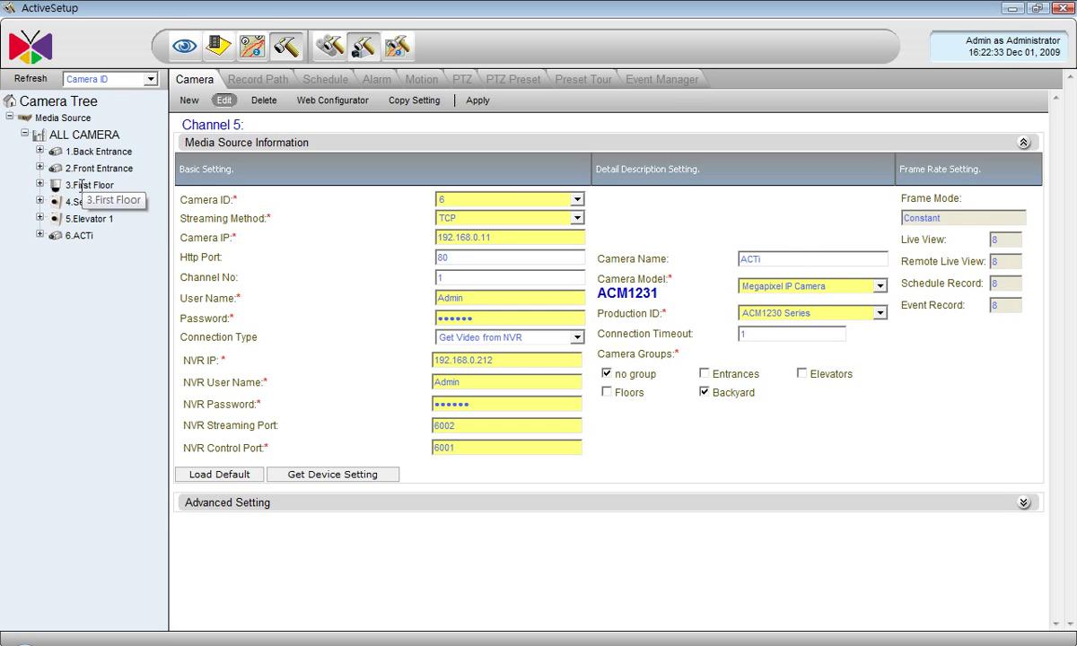
- Copy all of 5 Elevator 1's settings onto camera 3 First Floor, dropping its frame rates to 7
{"action": "left_click", "coordinate": [81, 185]}
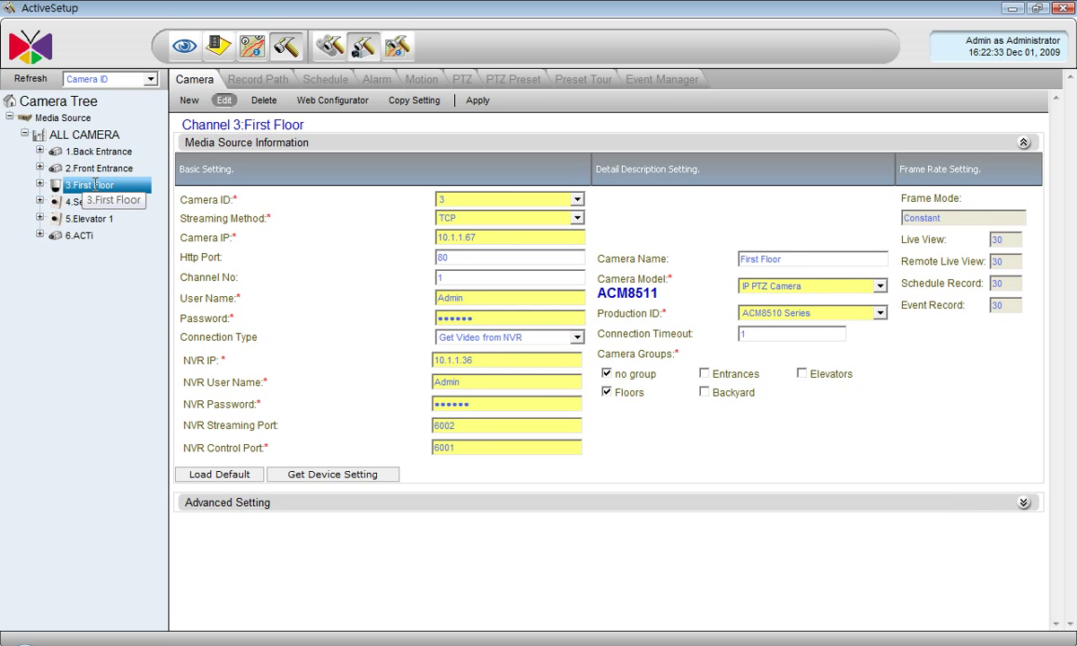
{"action": "left_click", "coordinate": [400, 104]}
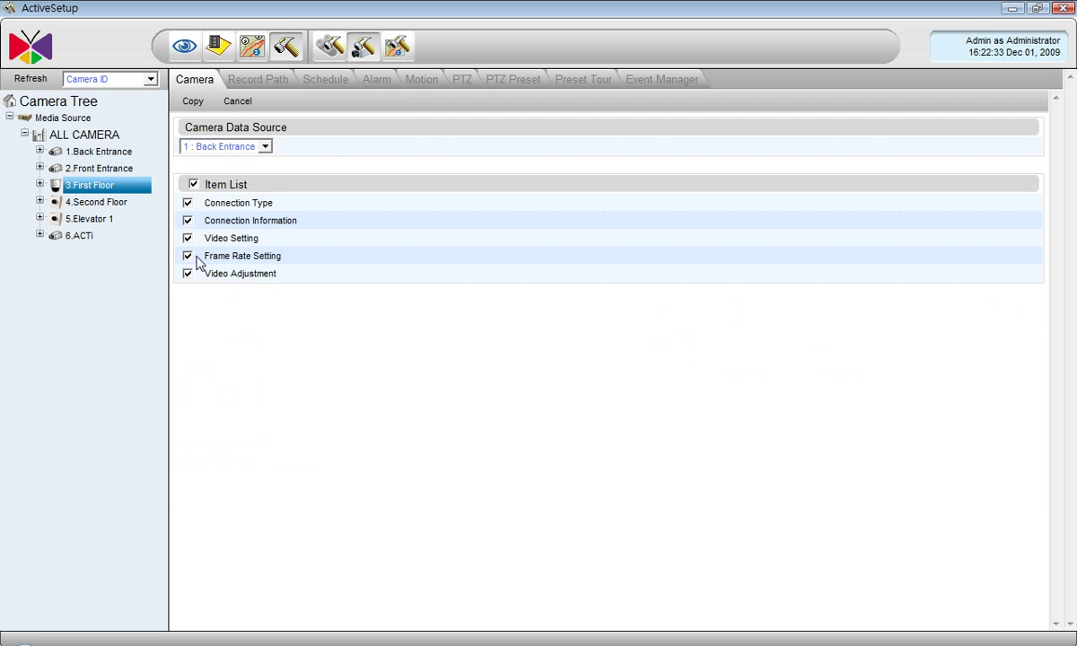
{"action": "left_click", "coordinate": [260, 145]}
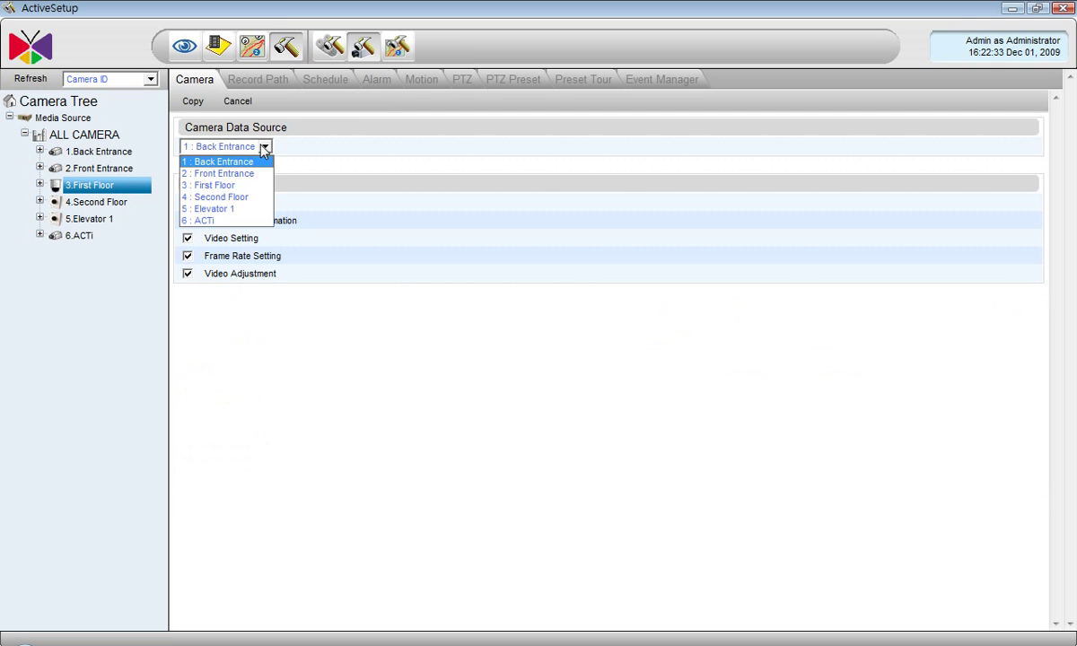
{"action": "left_click", "coordinate": [224, 209]}
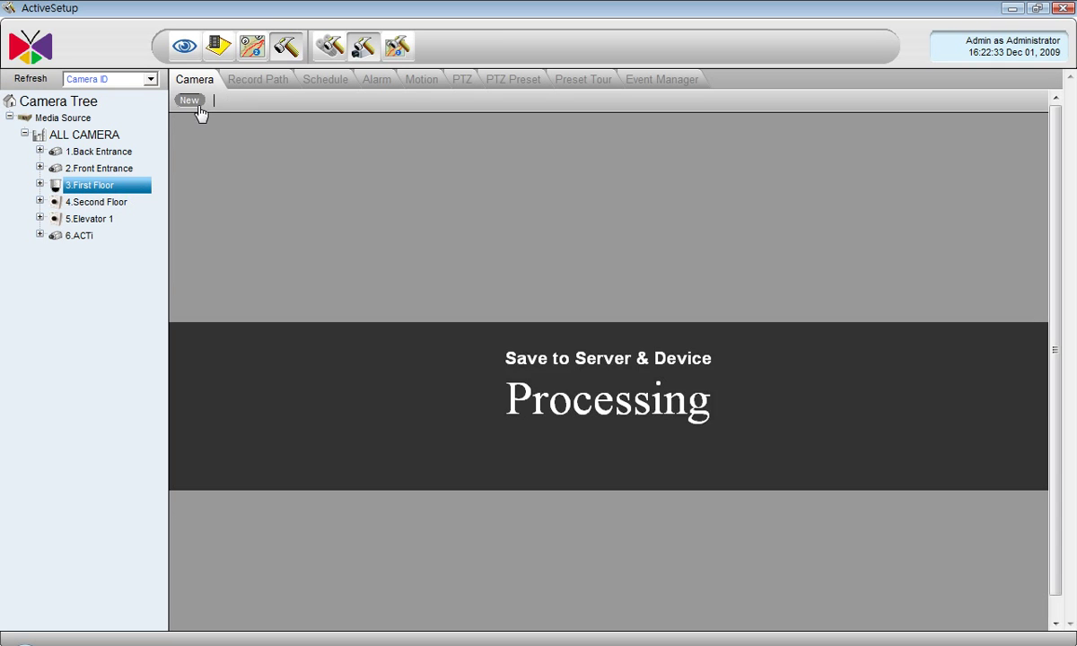
{"action": "left_click", "coordinate": [197, 104]}
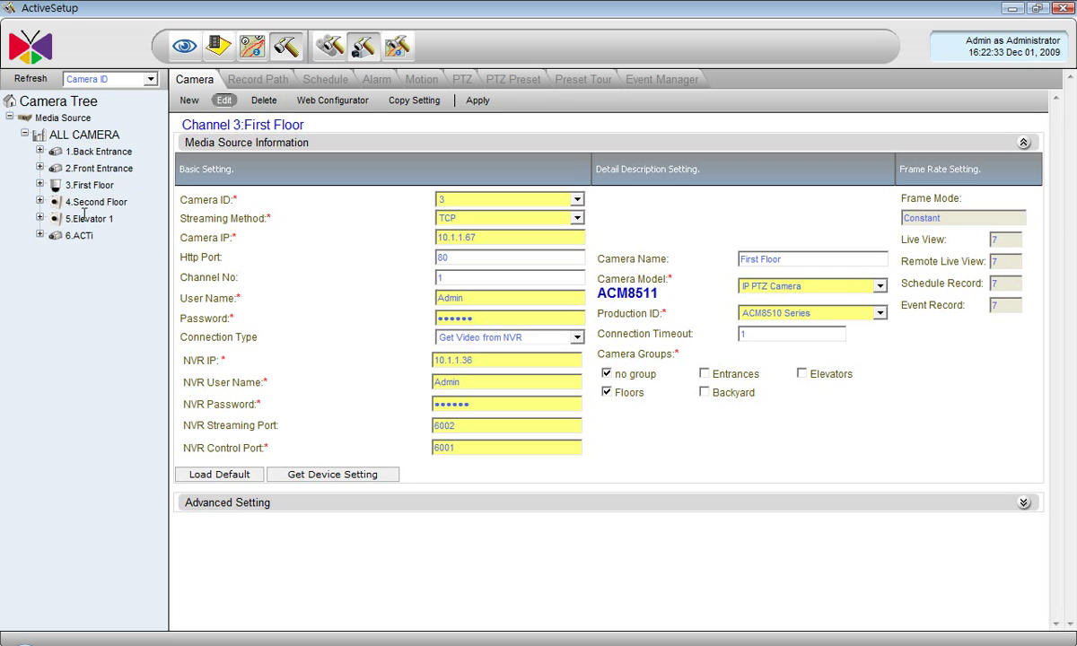
- Delete cameras 5 Elevator 1 (camera setting only) and 6 ACTi from the Camera Tree
{"action": "left_click", "coordinate": [79, 215]}
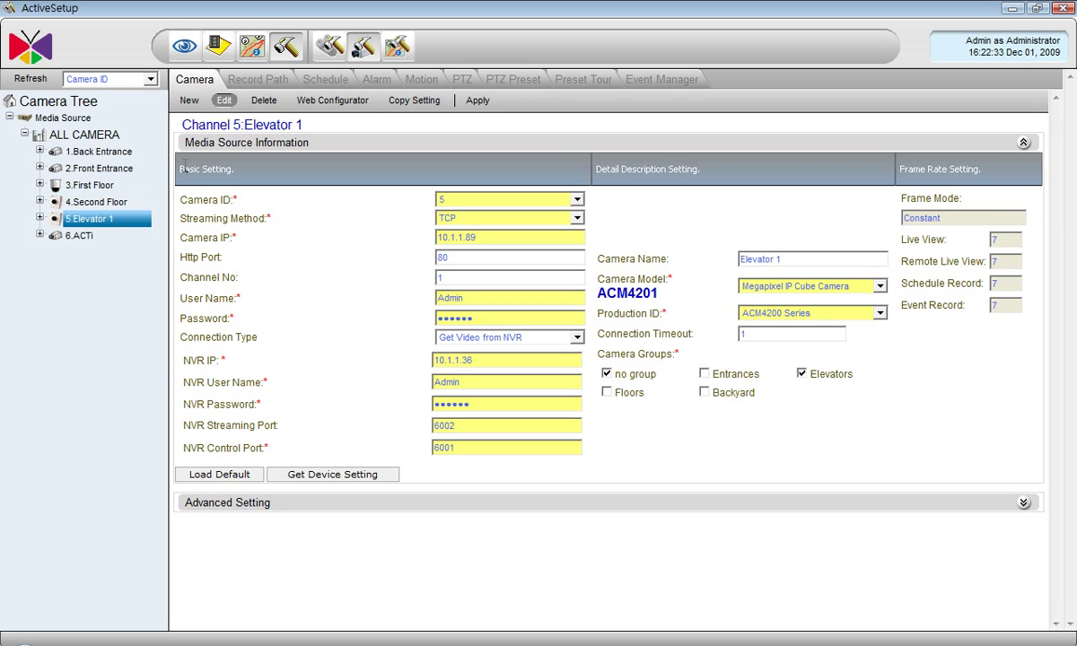
{"action": "left_click", "coordinate": [256, 103]}
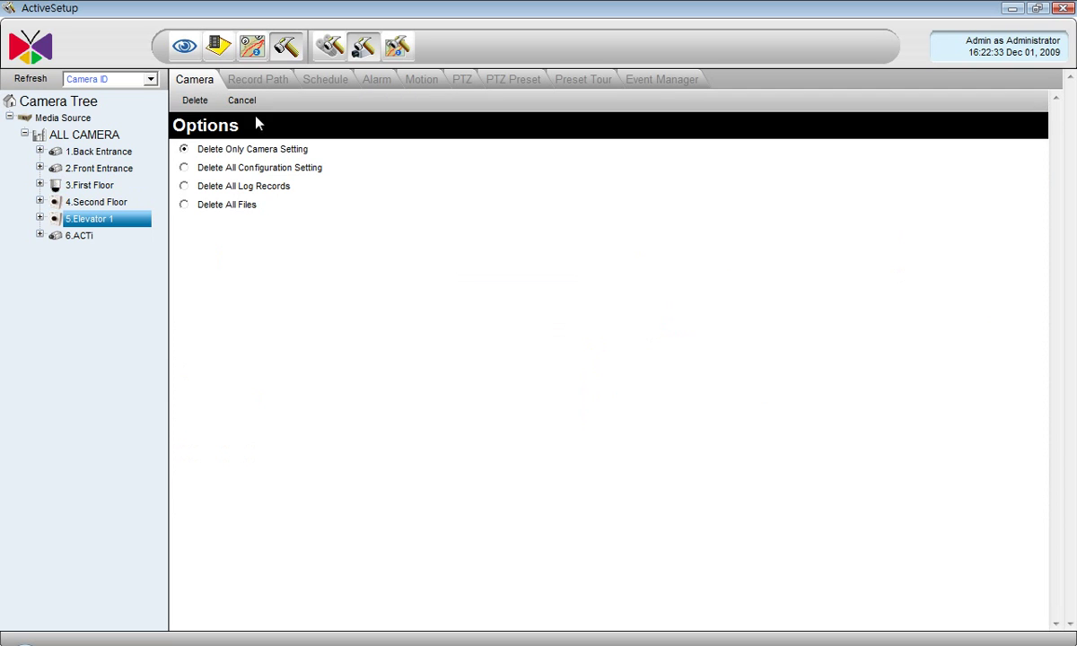
{"action": "left_click", "coordinate": [194, 101]}
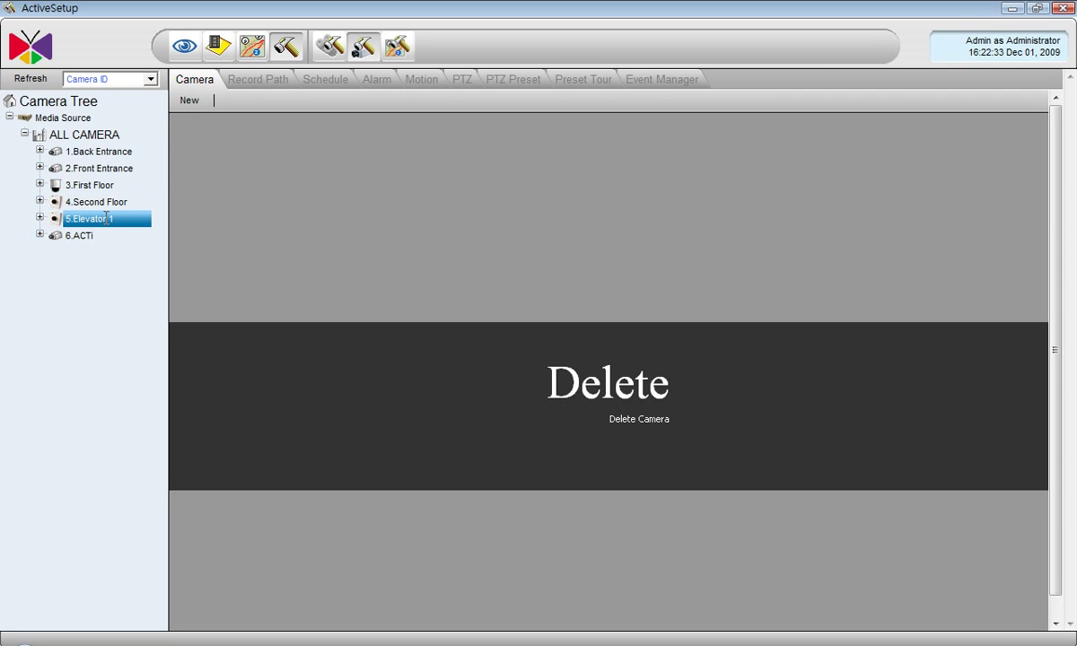
{"action": "left_click", "coordinate": [82, 219]}
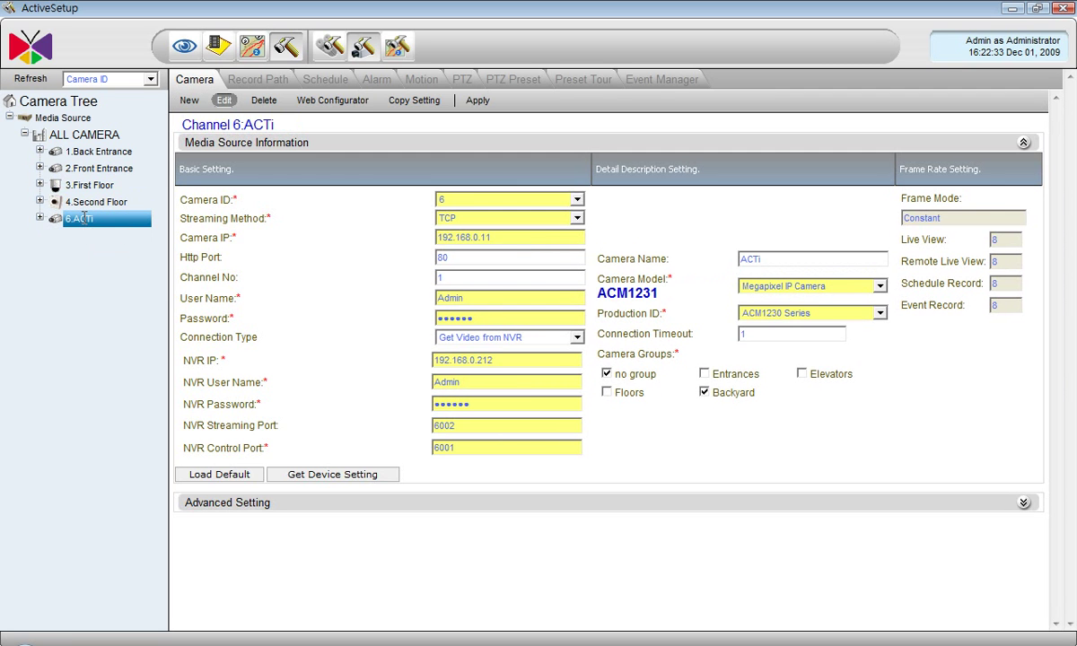
{"action": "left_click", "coordinate": [252, 101]}
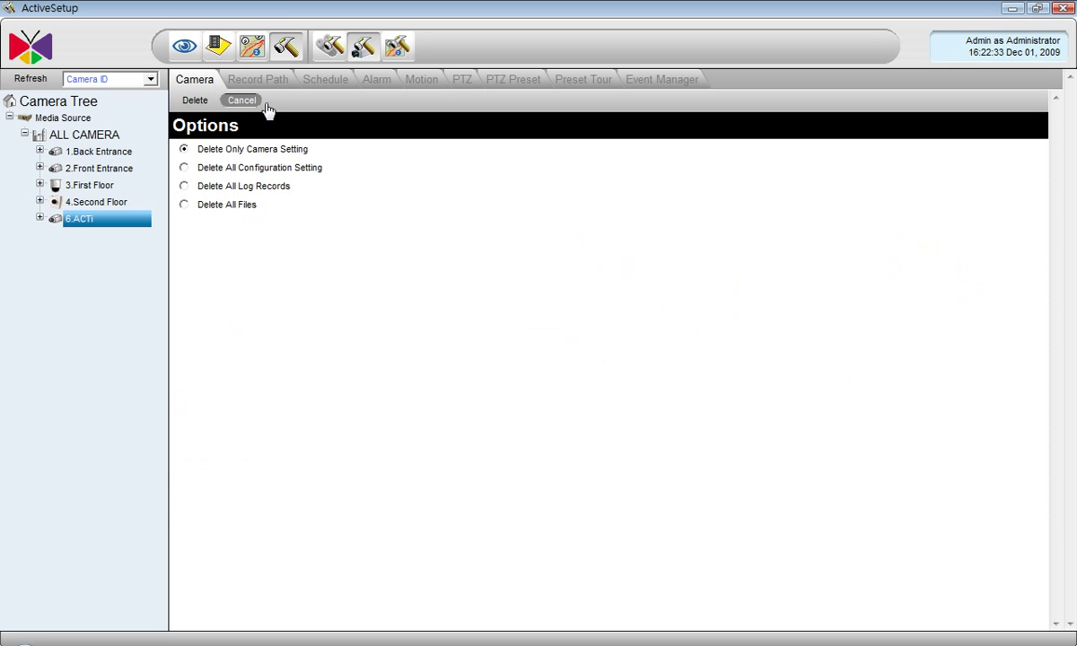
{"action": "left_click", "coordinate": [194, 100]}
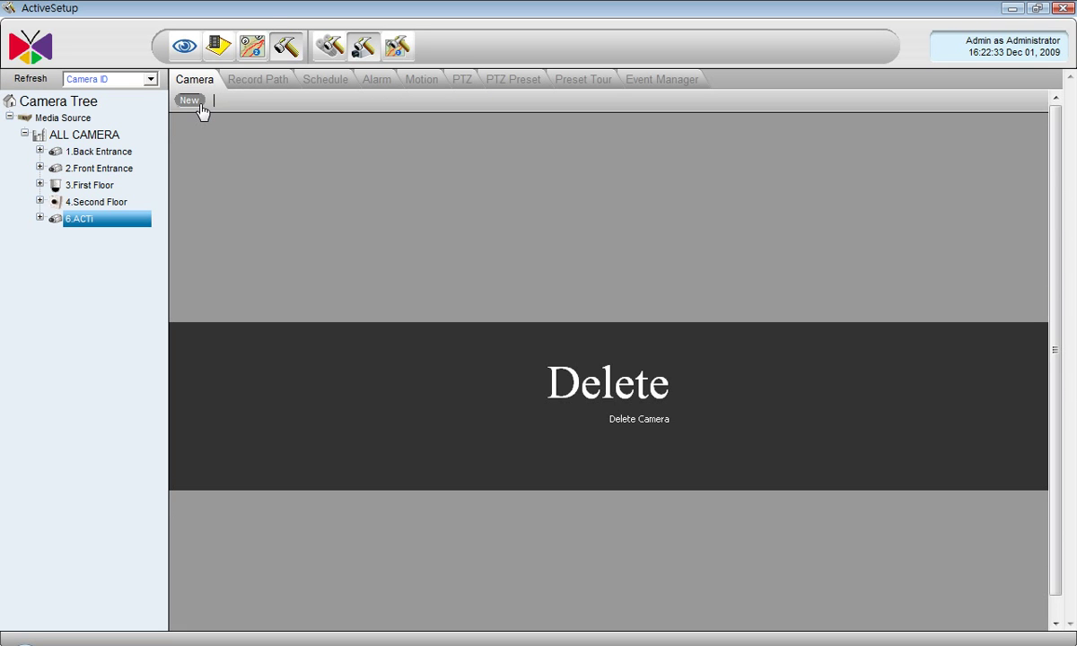